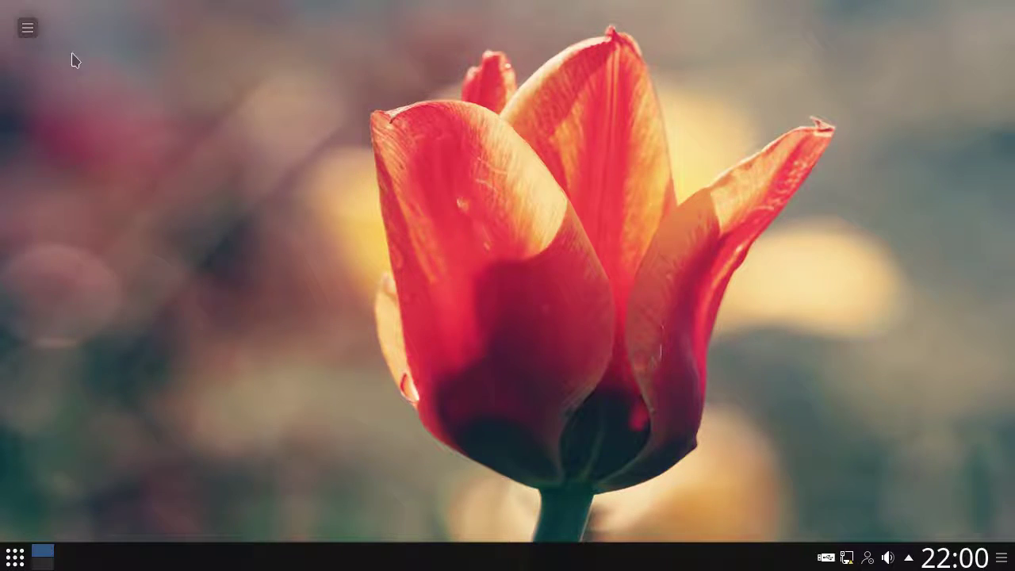
# Open the desktop toolbox menu from the top-left corner of the Plasma desktop.
pyautogui.click(28, 28)
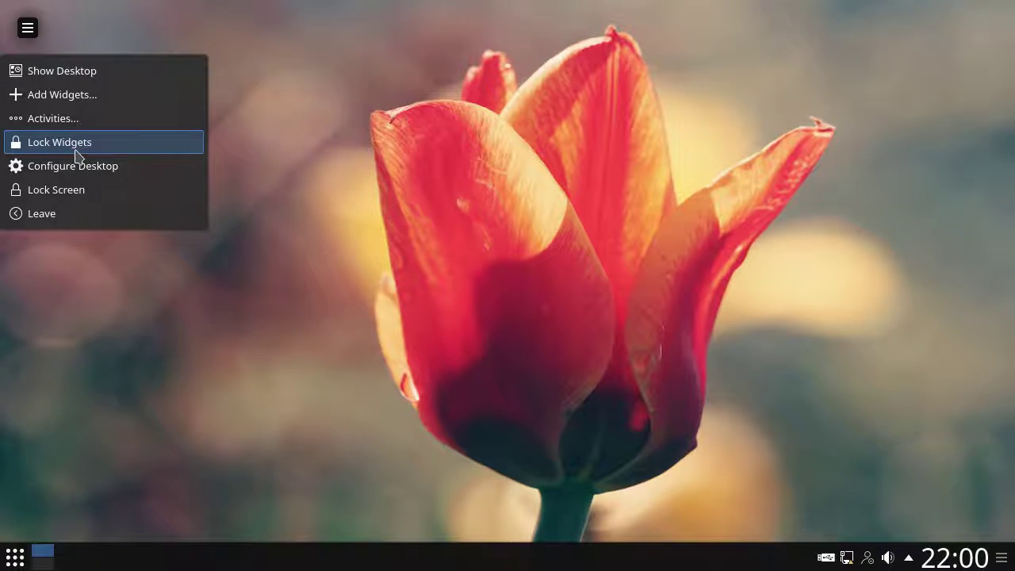
# Dismiss the desktop menu and browse the Development and Graphics categories in the application launcher.
pyautogui.click(281, 299)
pyautogui.click(19, 561)
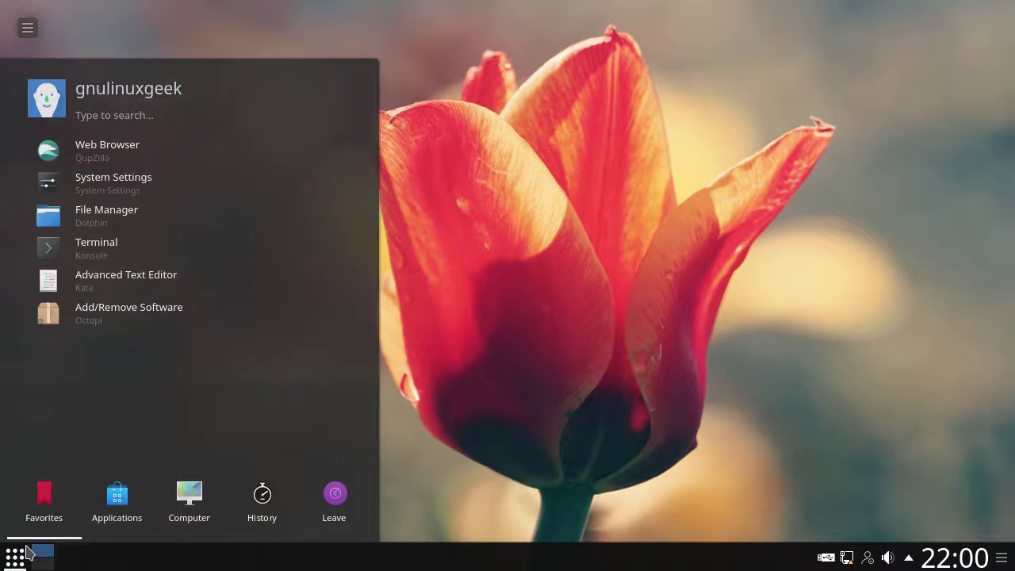
pyautogui.click(111, 515)
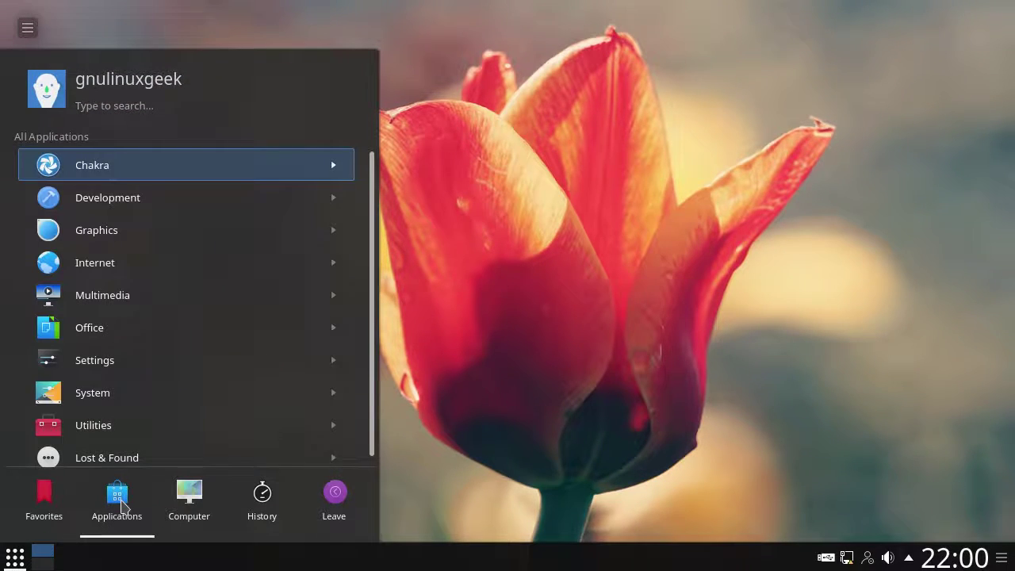
pyautogui.click(125, 197)
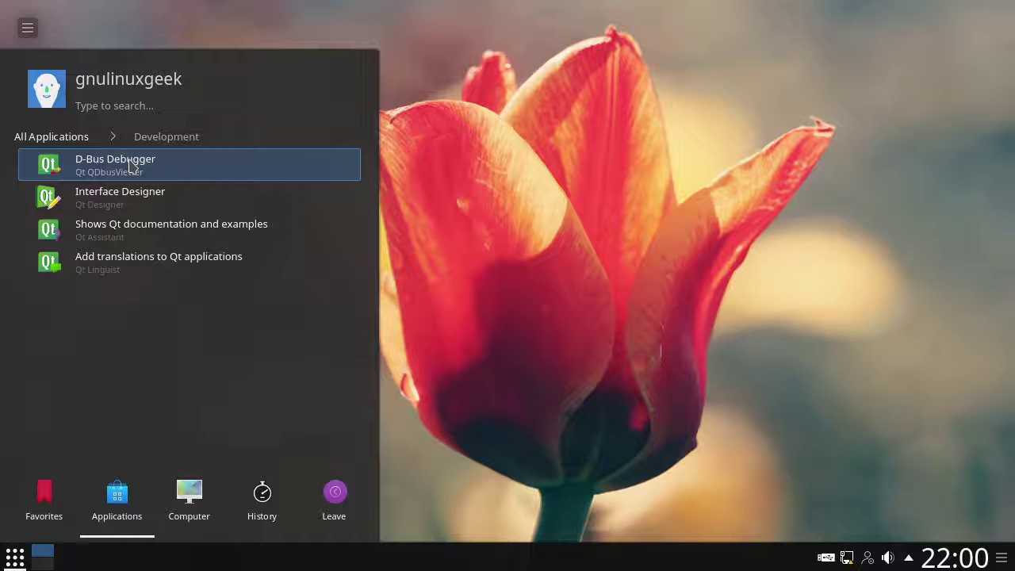
pyautogui.click(66, 139)
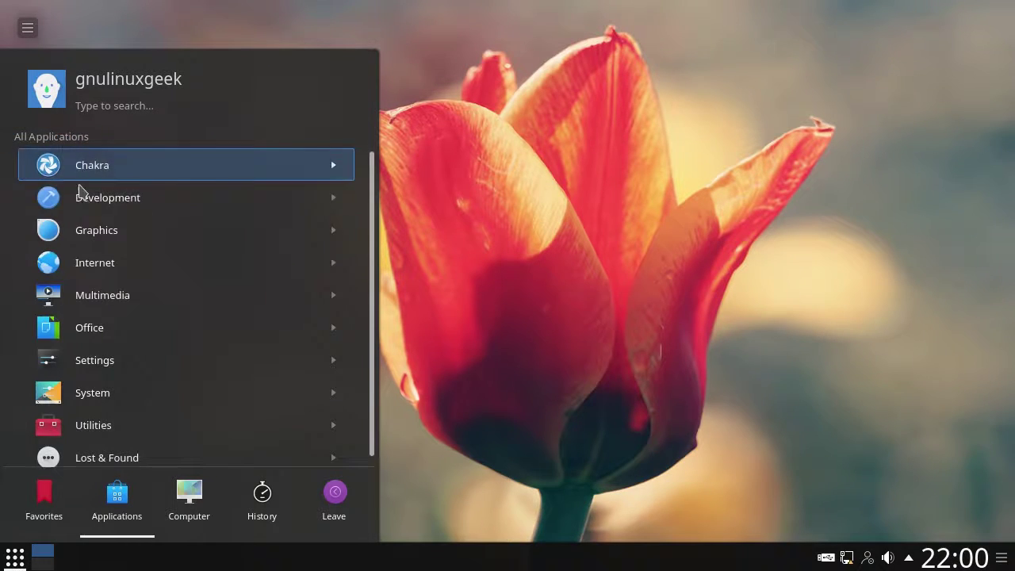
pyautogui.click(108, 223)
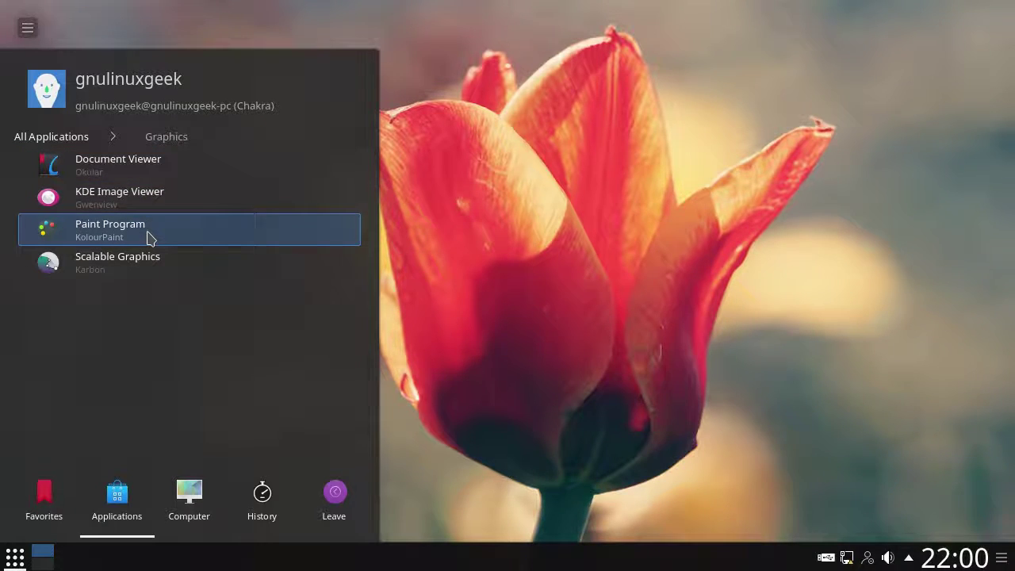
pyautogui.click(52, 136)
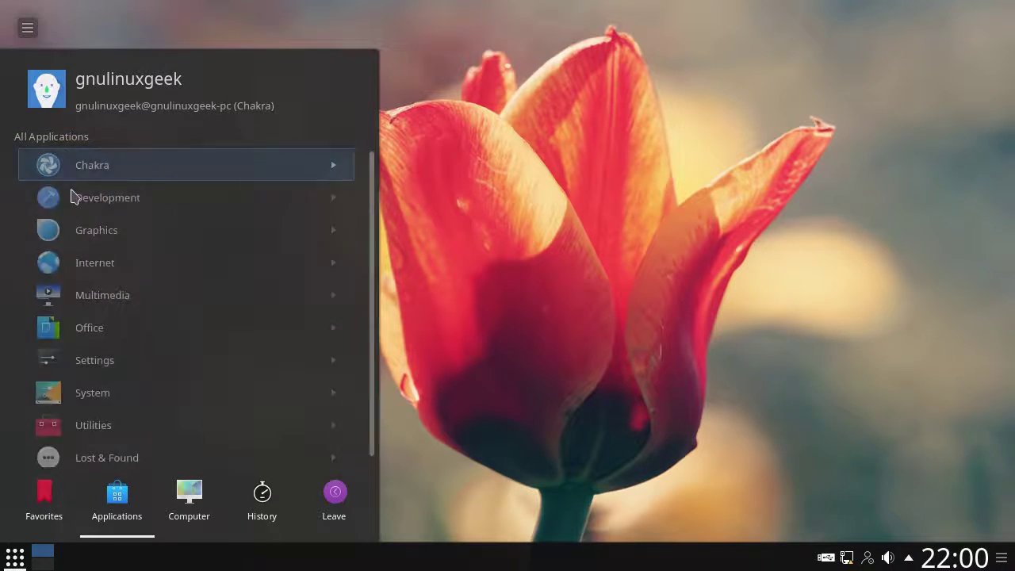
# Launch the QupZilla web browser from the Internet category.
pyautogui.click(83, 262)
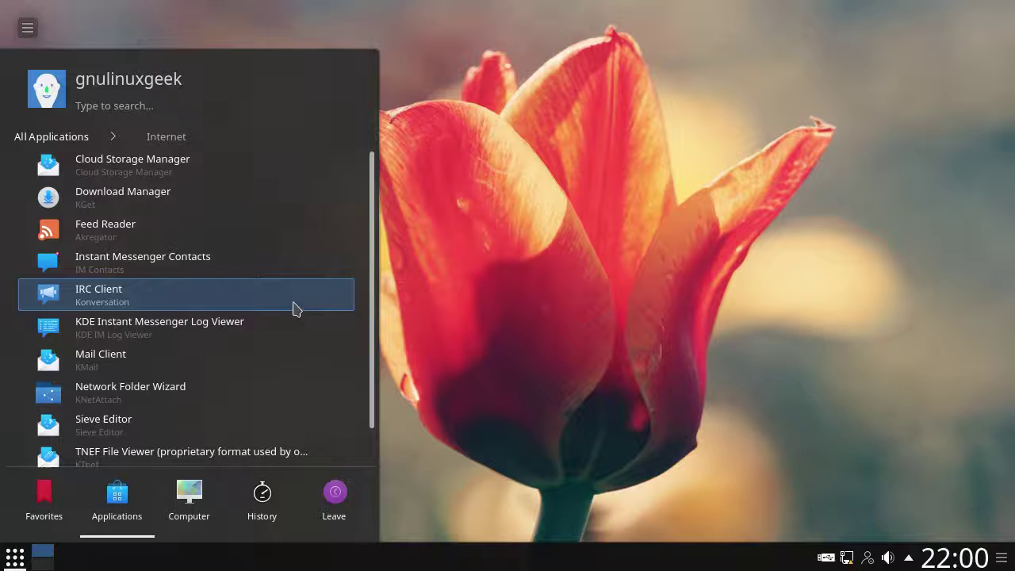
pyautogui.scroll(-1, 371, 332)
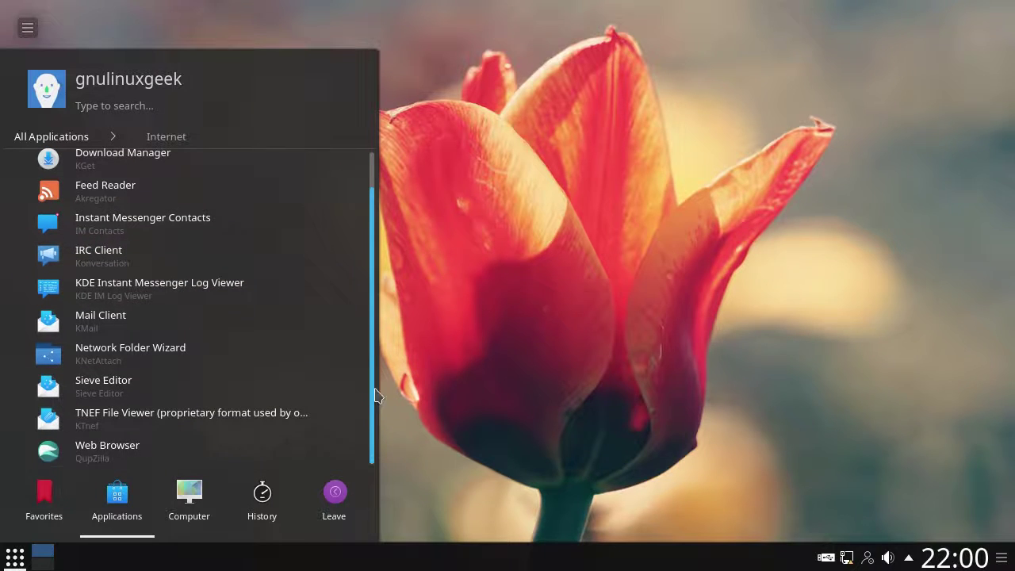
pyautogui.click(162, 464)
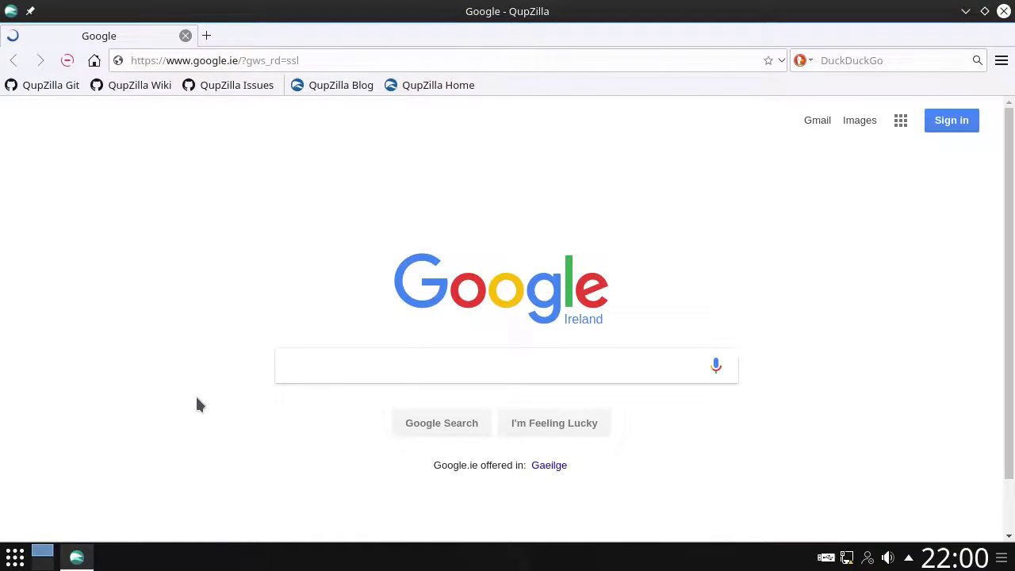
# Glance at QupZilla's main menu, then close the browser window.
pyautogui.scroll(-2, 917, 118)
pyautogui.click(1001, 60)
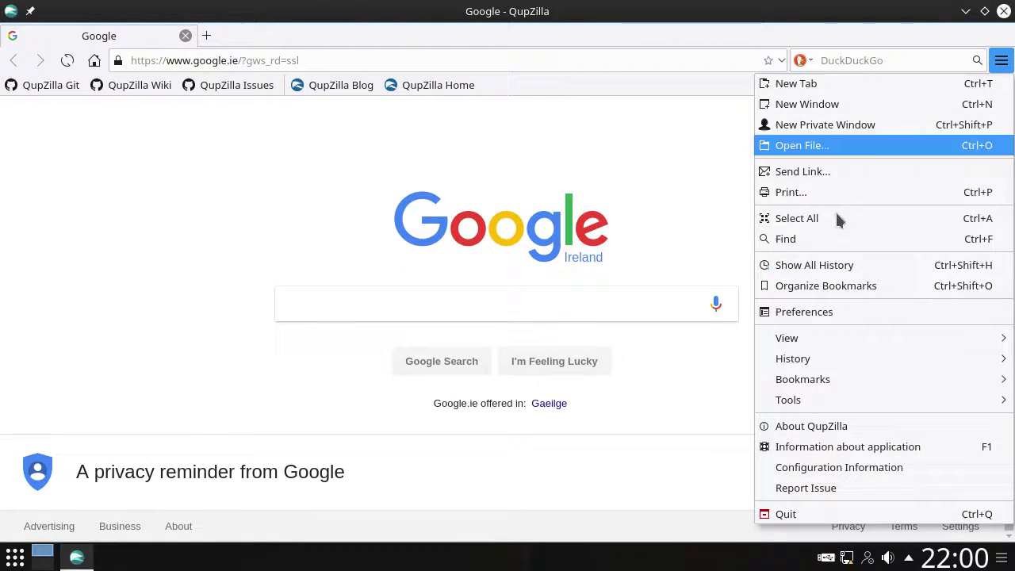
pyautogui.click(664, 198)
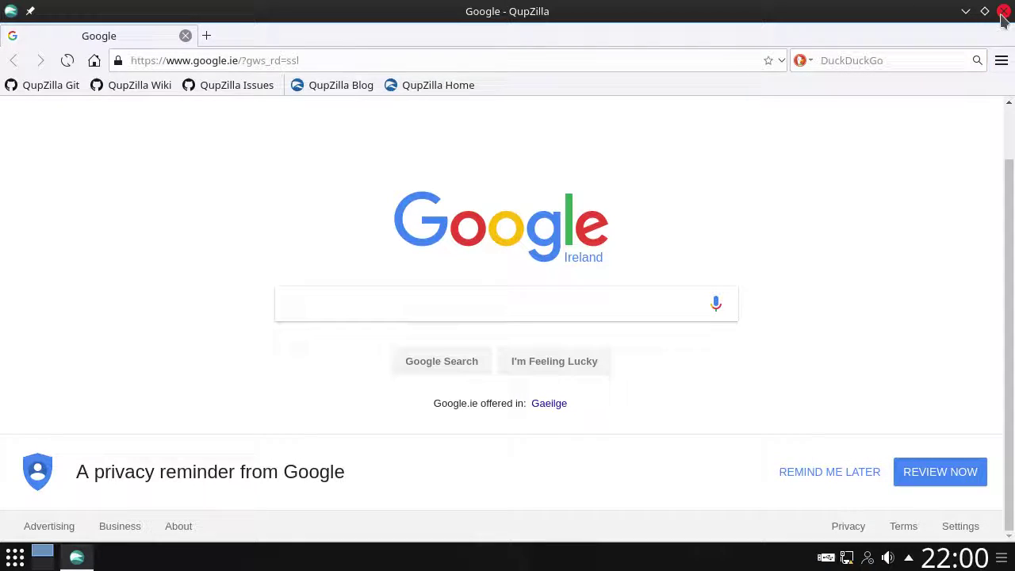
pyautogui.scroll(2, 829, 221)
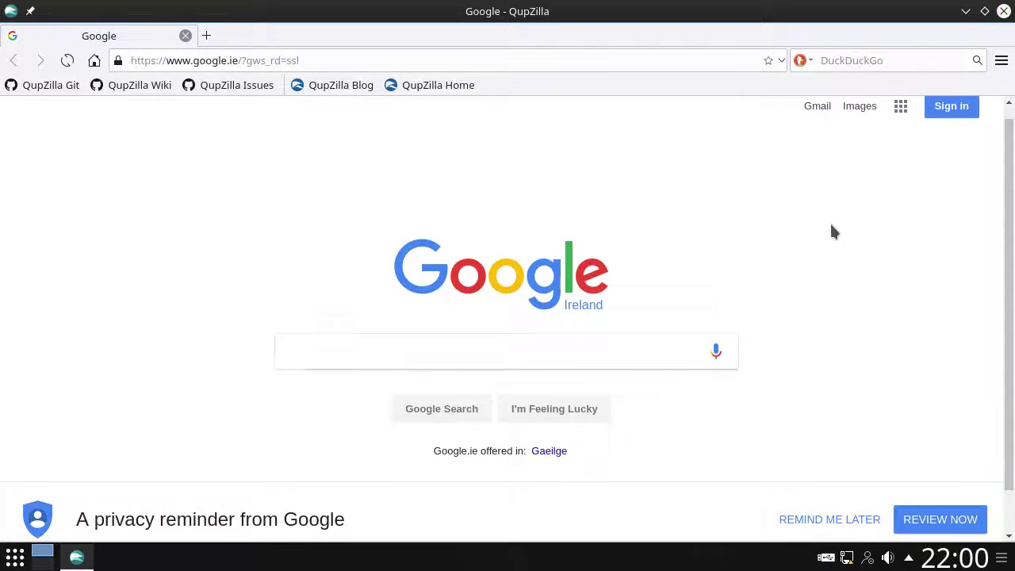
pyautogui.click(1004, 12)
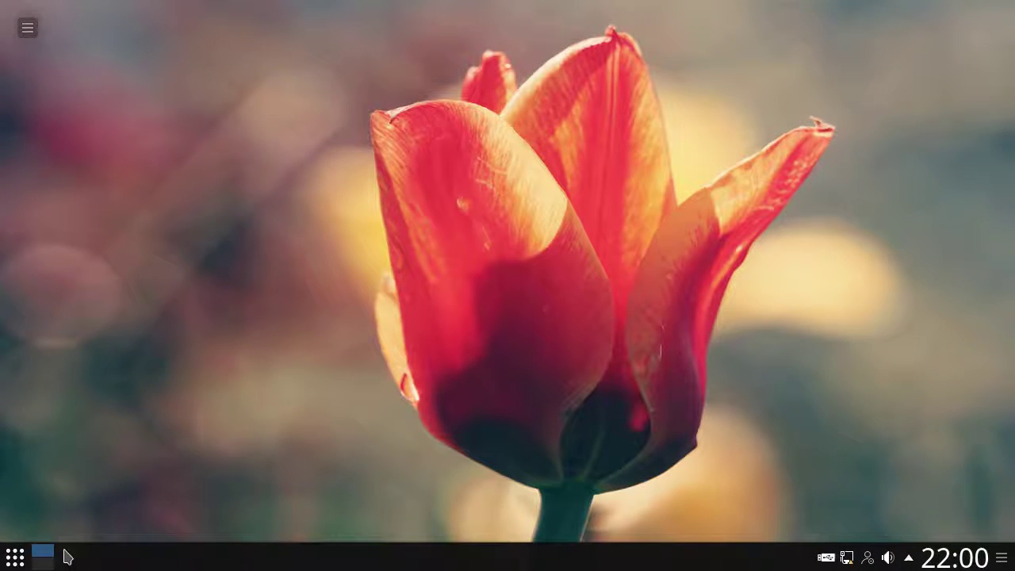
# Browse the Multimedia category in the launcher, then open Office and scroll through its apps.
pyautogui.click(4, 559)
pyautogui.click(107, 507)
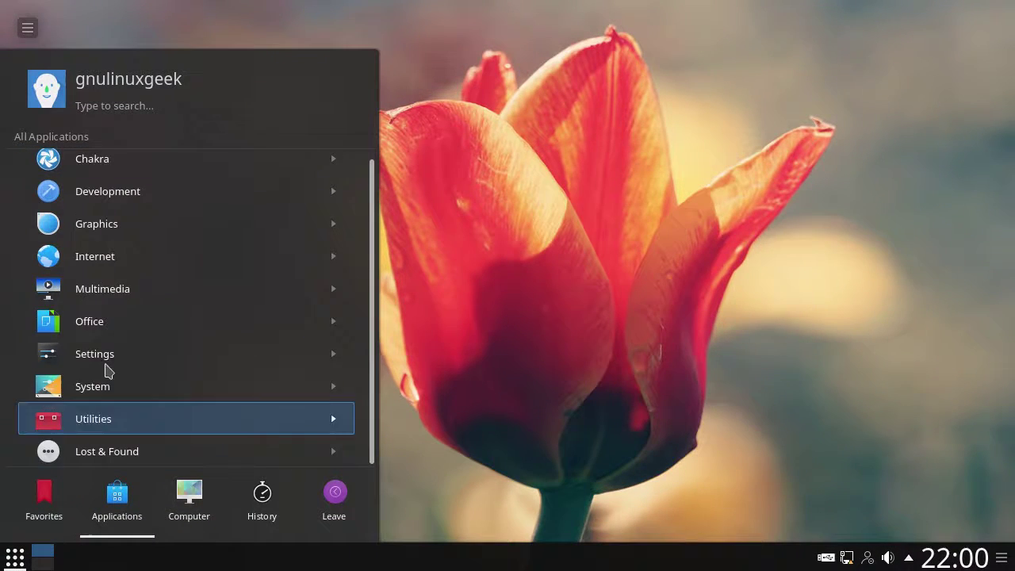
pyautogui.click(95, 292)
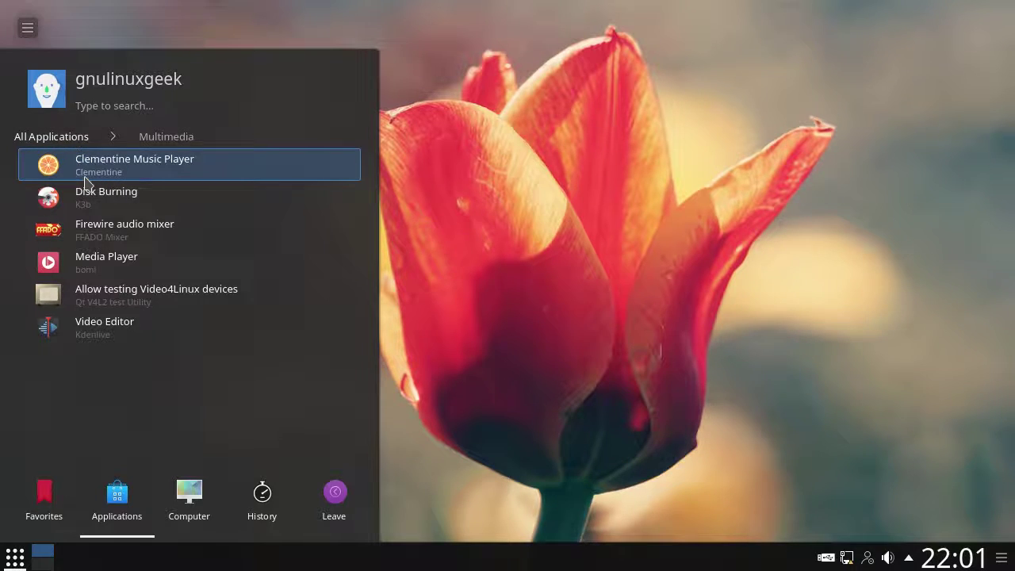
pyautogui.click(67, 140)
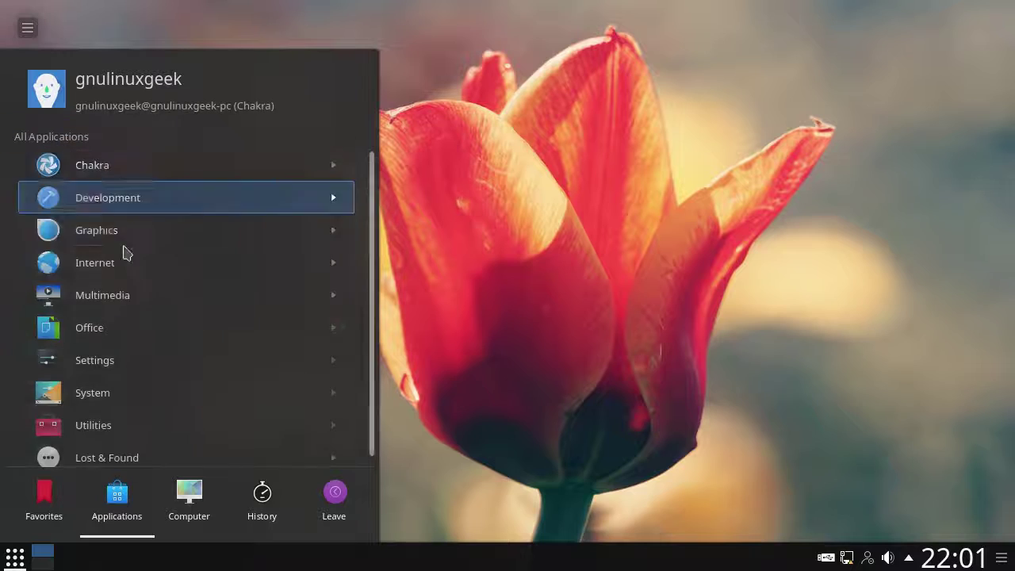
pyautogui.click(125, 336)
pyautogui.scroll(-1, 108, 297)
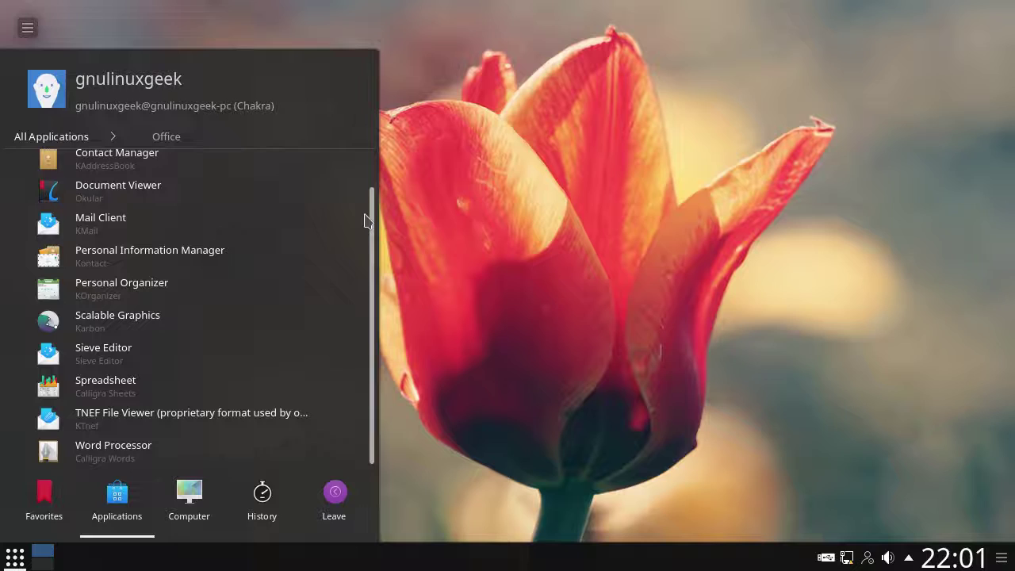
pyautogui.scroll(1, 373, 215)
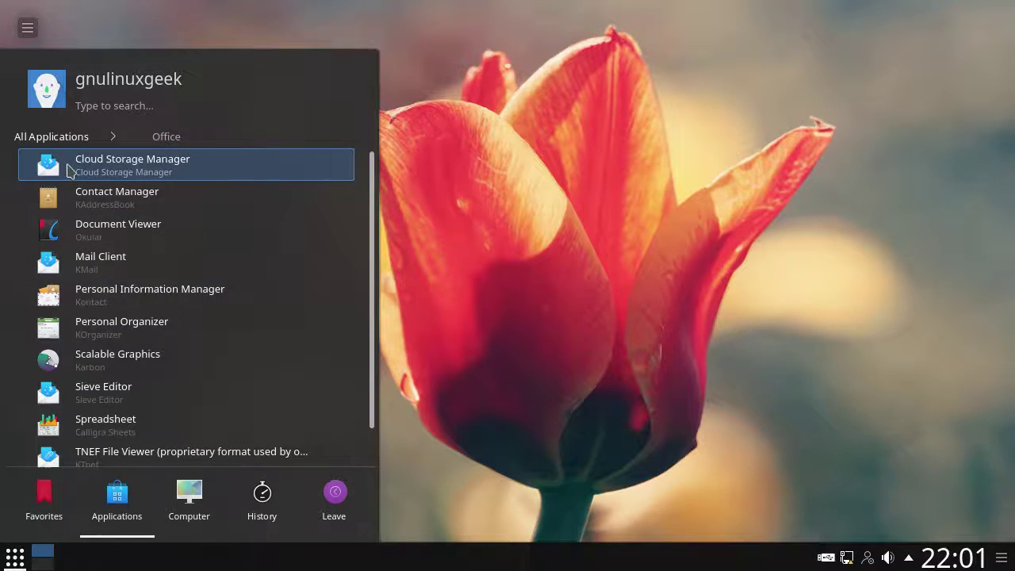
# Look through the Settings and Utilities categories and the Computer tab, then return to Applications.
pyautogui.click(64, 139)
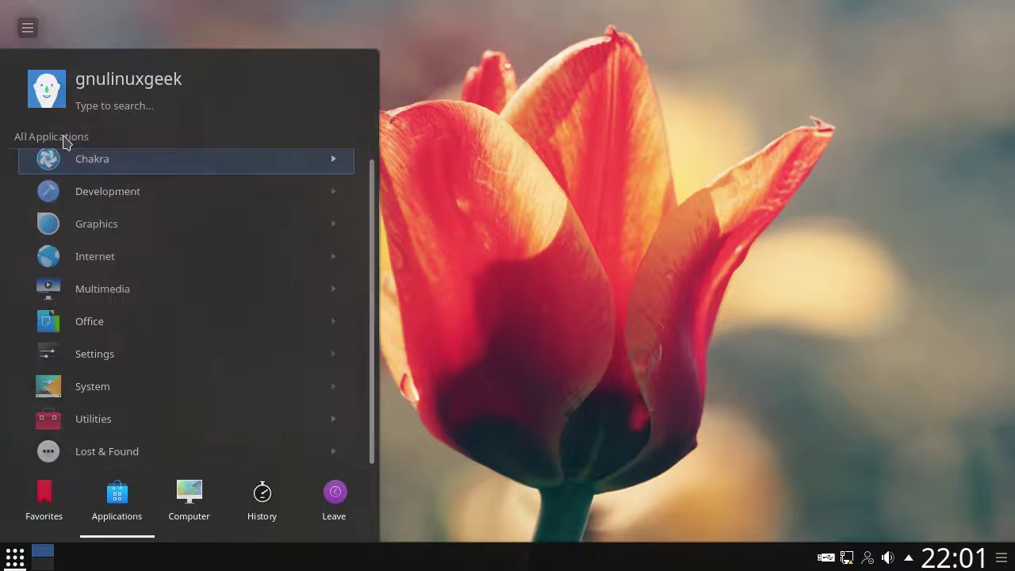
pyautogui.click(132, 359)
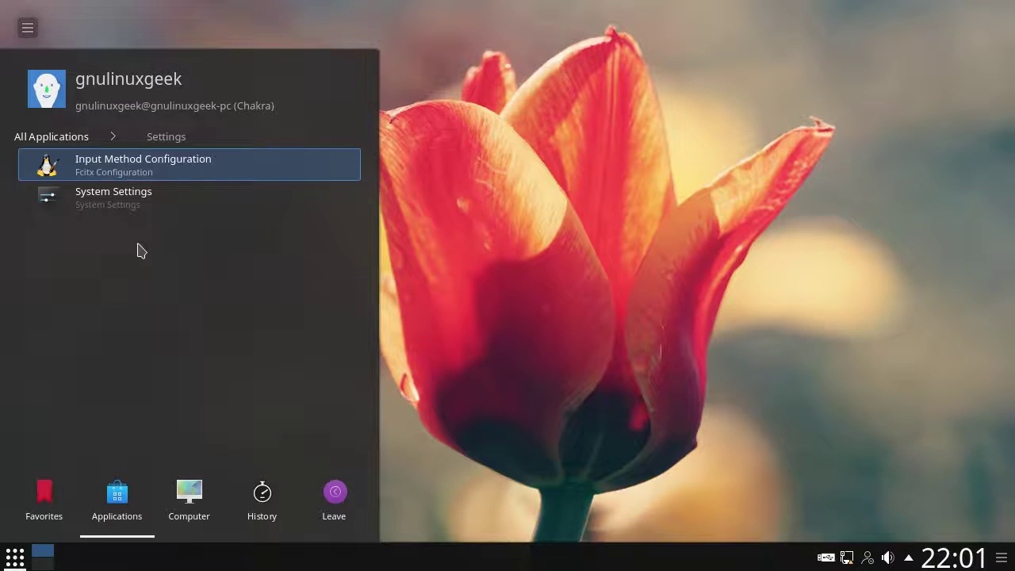
pyautogui.click(50, 141)
pyautogui.click(102, 420)
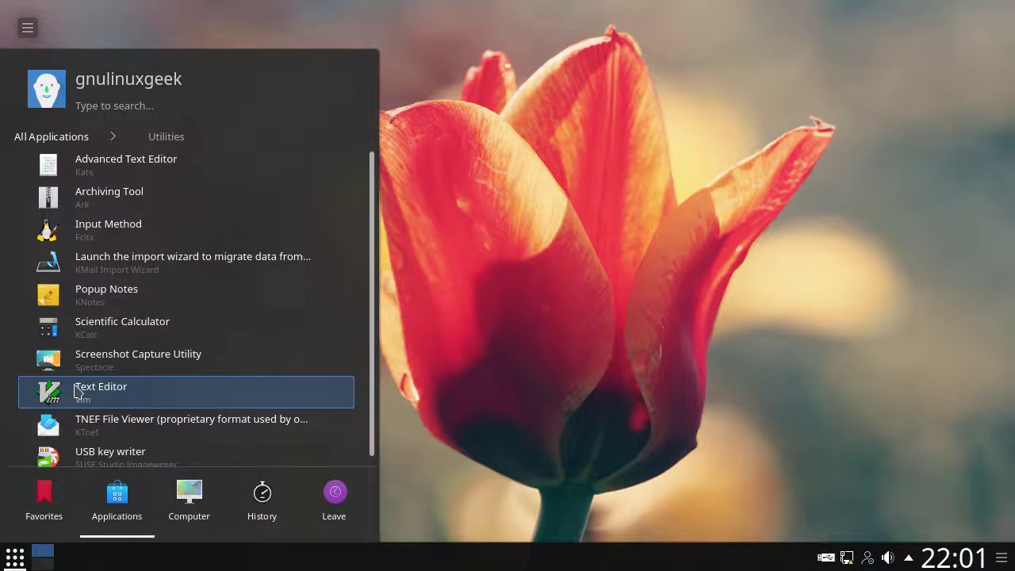
pyautogui.scroll(-1, 370, 430)
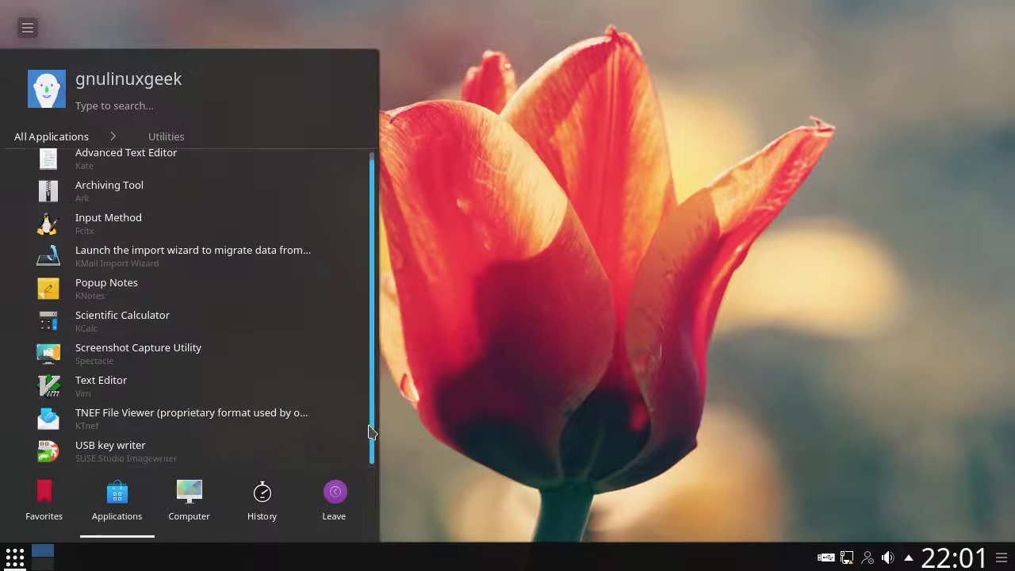
pyautogui.click(184, 501)
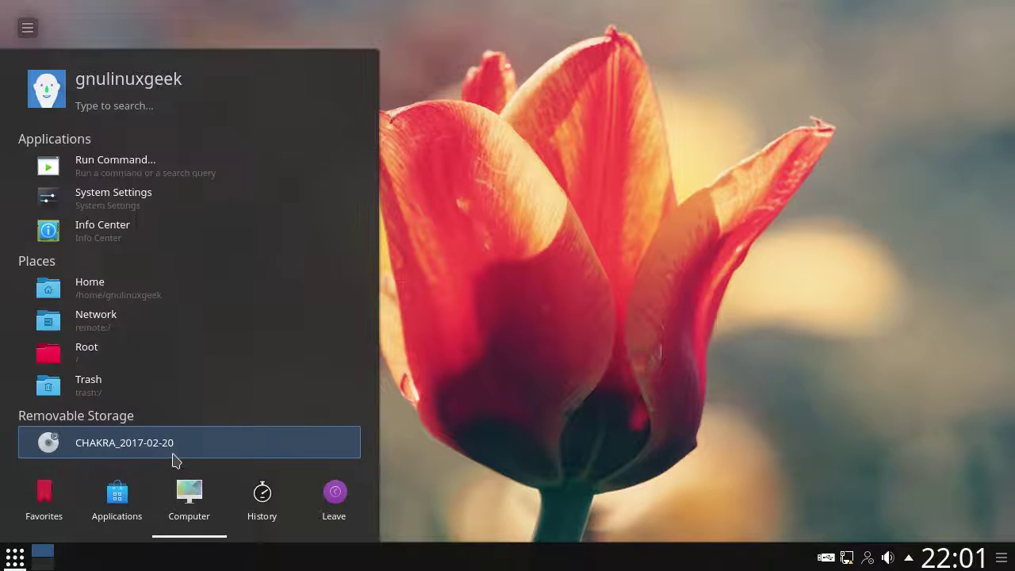
pyautogui.click(123, 515)
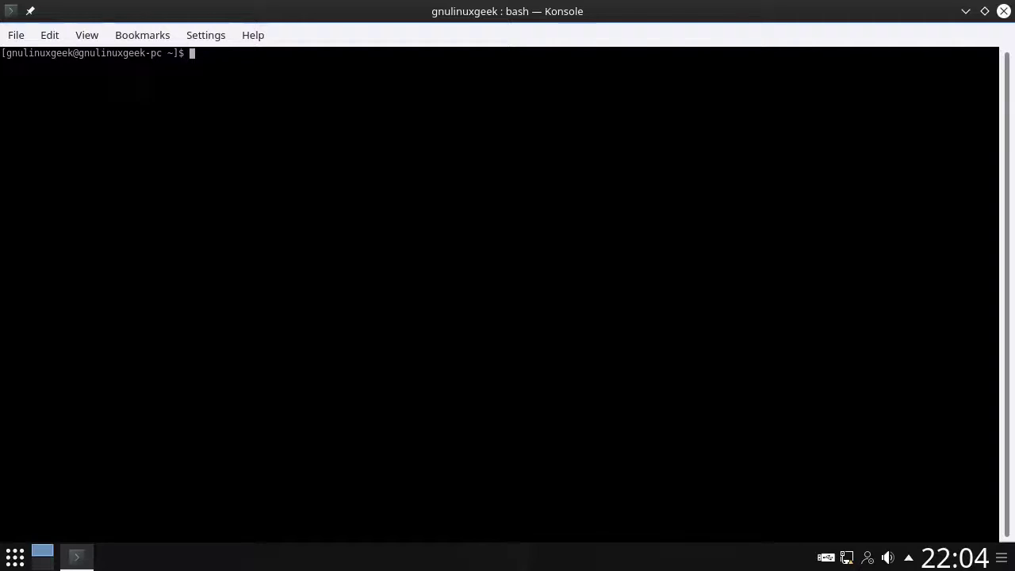
# Print the kernel release with uname -r after fixing 'uname 0r', then type sudo pacman -Syu.
pyautogui.write('uname 0r')
pyautogui.press('Return')
pyautogui.press('Up')
pyautogui.press('BackSpace')
pyautogui.press('BackSpace')
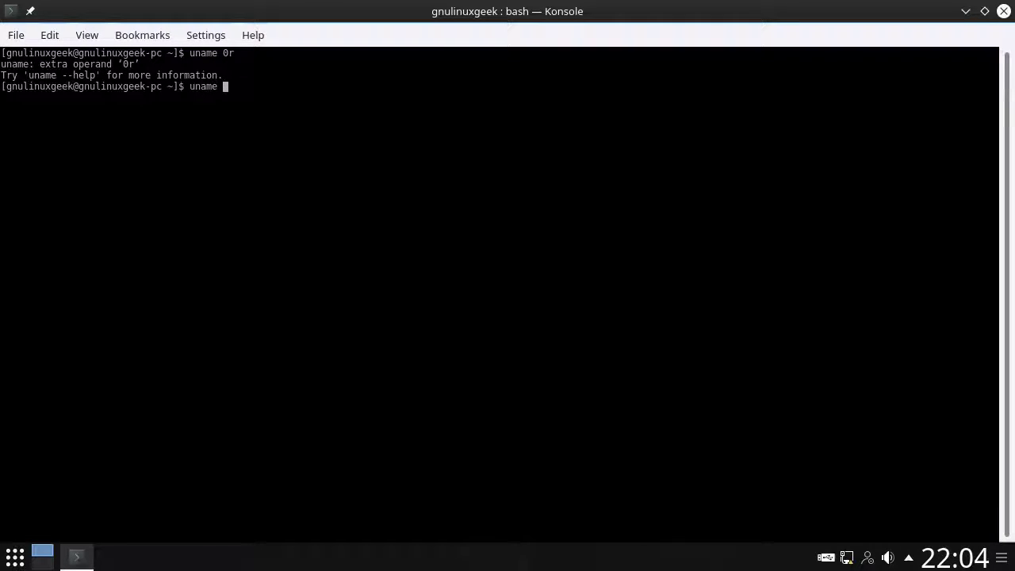
pyautogui.write('-r')
pyautogui.press('Return')
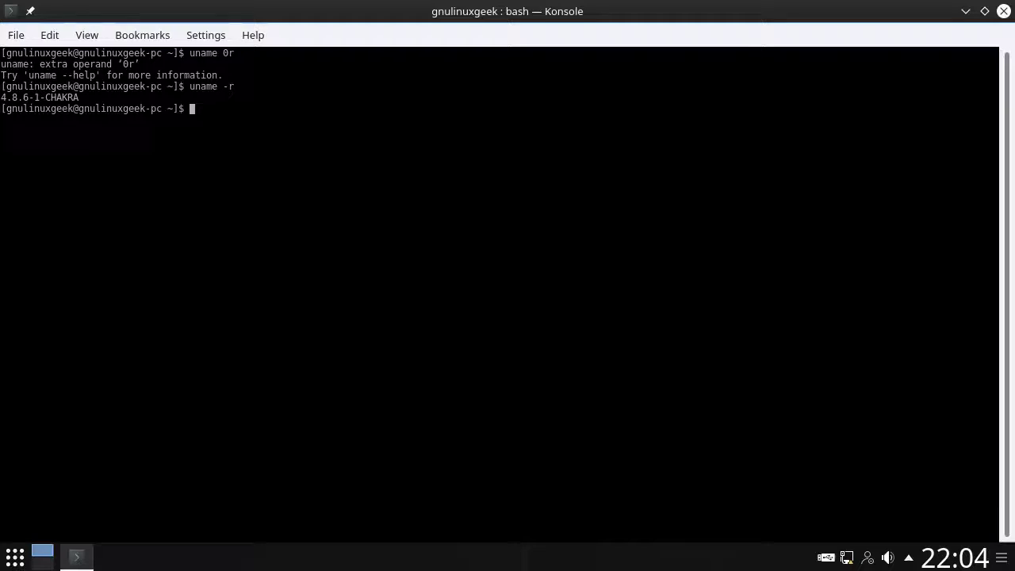
pyautogui.write('sudo pacman ')
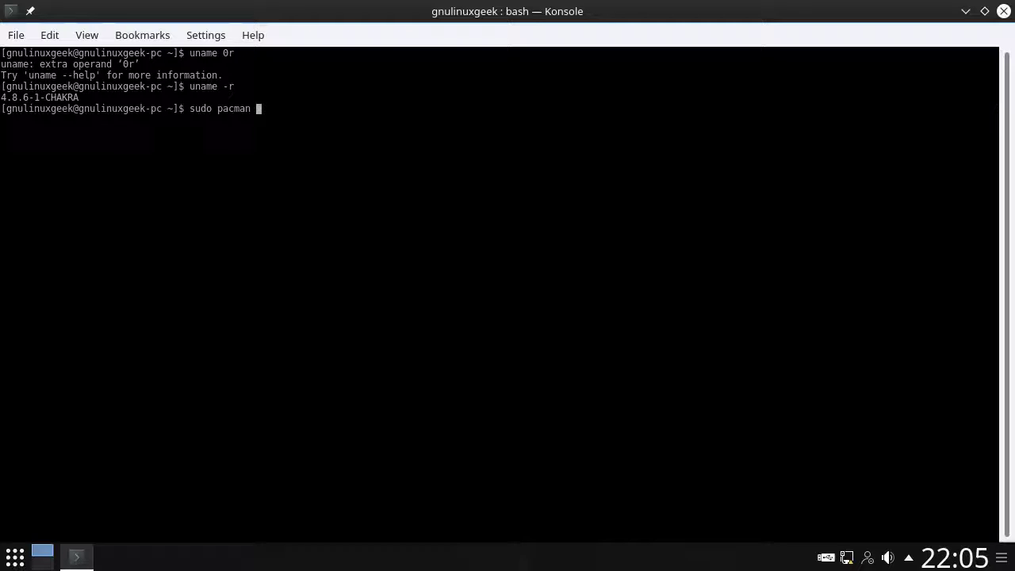
pyautogui.write('-Syu')
# Run the sudo pacman -Syu upgrade with the administrator password, confirming nothing to upgrade.
pyautogui.press('Return')
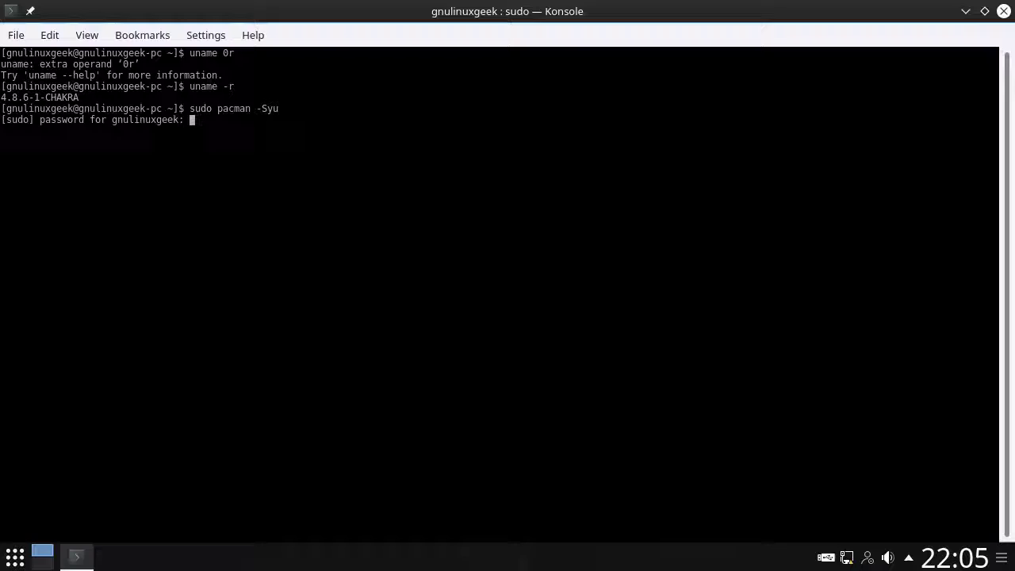
pyautogui.press('Return')
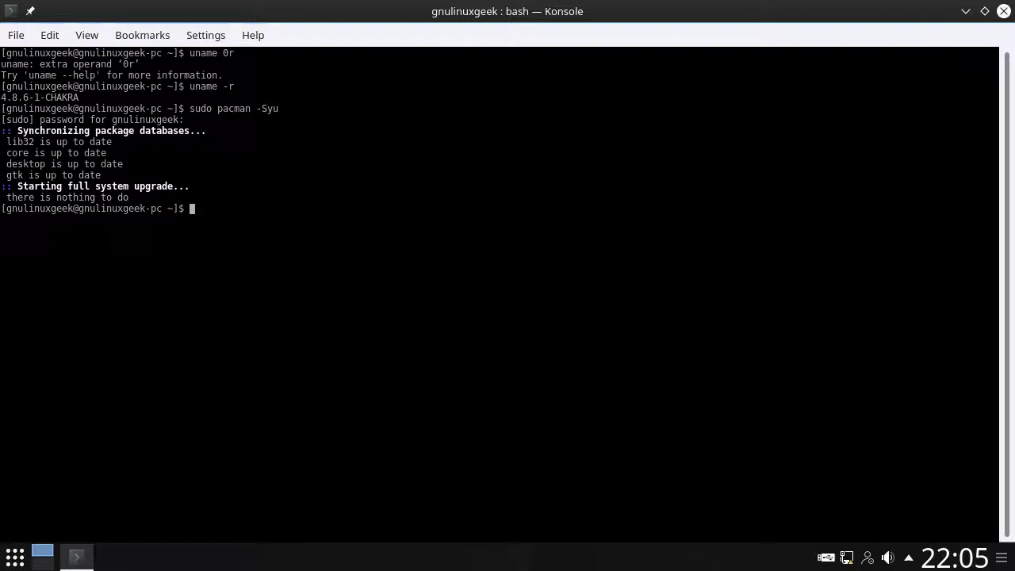
pyautogui.press('super')
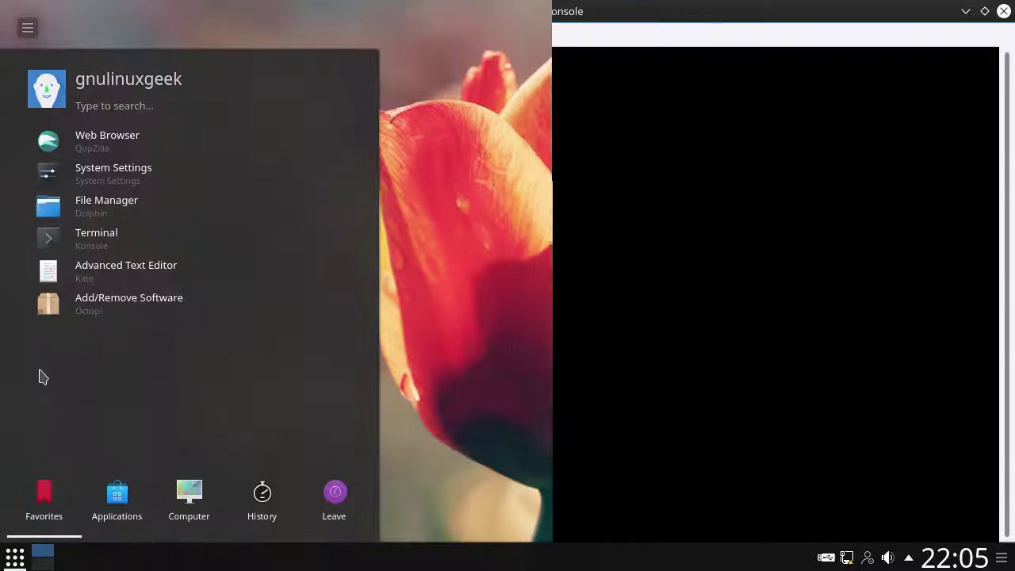
# Launch Octopi (Add/Remove Software) and browse packages from acetoneiso2 to aspell-ca.
pyautogui.click(103, 306)
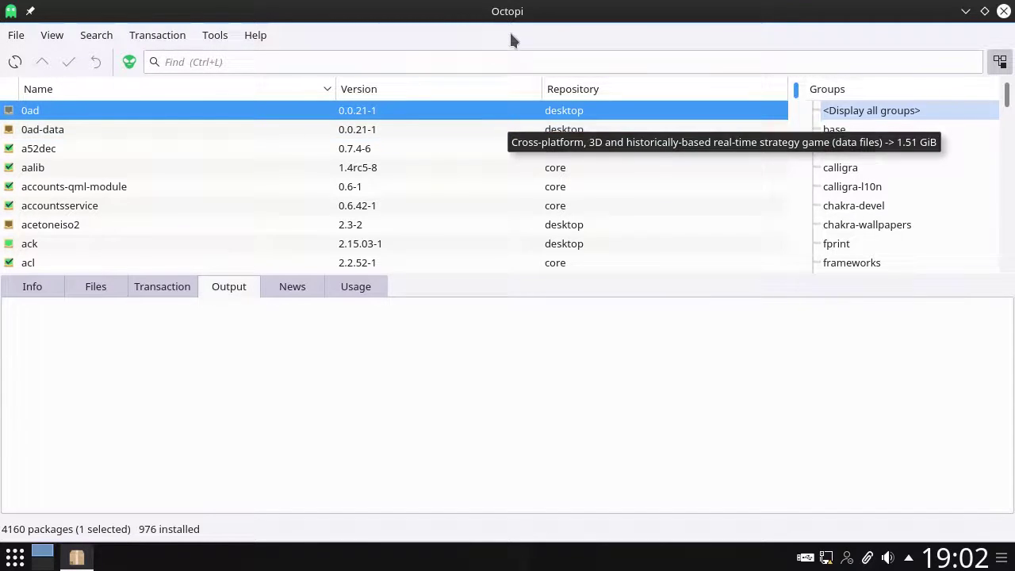
pyautogui.click(297, 62)
pyautogui.scroll(-1, 169, 192)
pyautogui.click(177, 166)
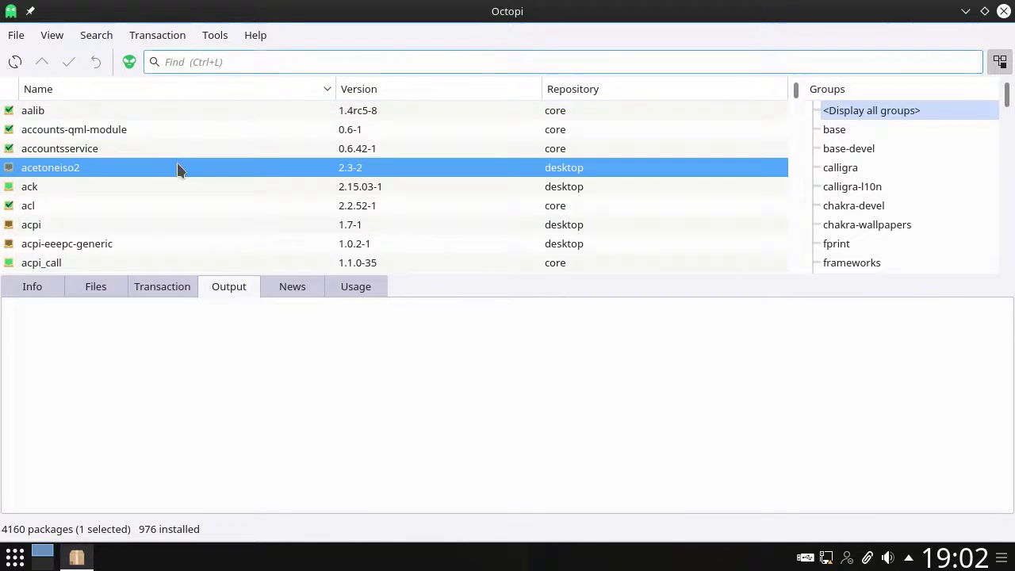
pyautogui.scroll(-5, 177, 166)
pyautogui.click(146, 153)
pyautogui.scroll(-5, 146, 158)
pyautogui.click(185, 147)
pyautogui.scroll(-2, 186, 147)
pyautogui.click(208, 151)
pyautogui.scroll(1, 209, 151)
pyautogui.click(82, 153)
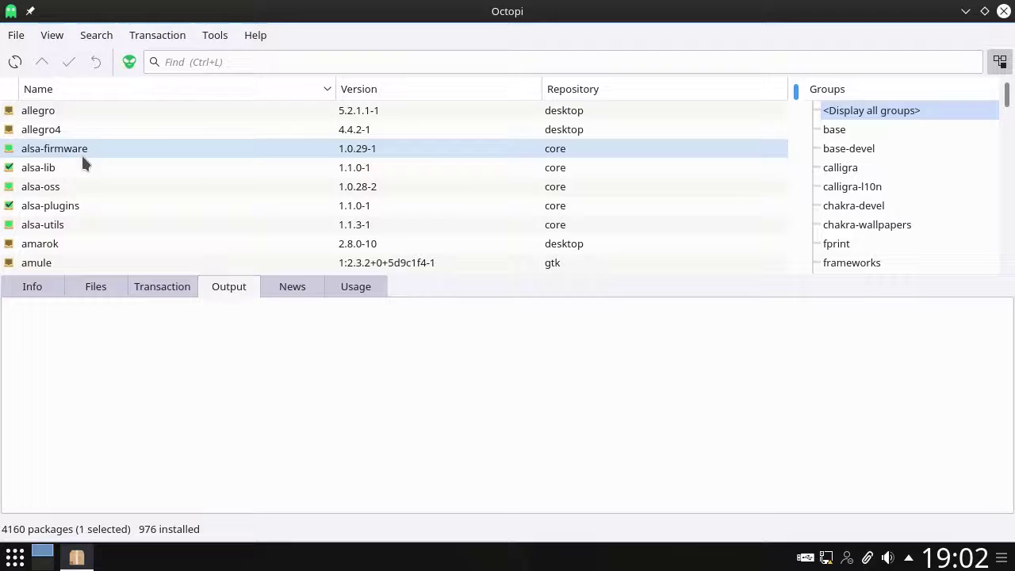
pyautogui.scroll(-3, 192, 165)
pyautogui.click(605, 135)
pyautogui.click(84, 211)
pyautogui.scroll(-5, 83, 212)
pyautogui.click(82, 198)
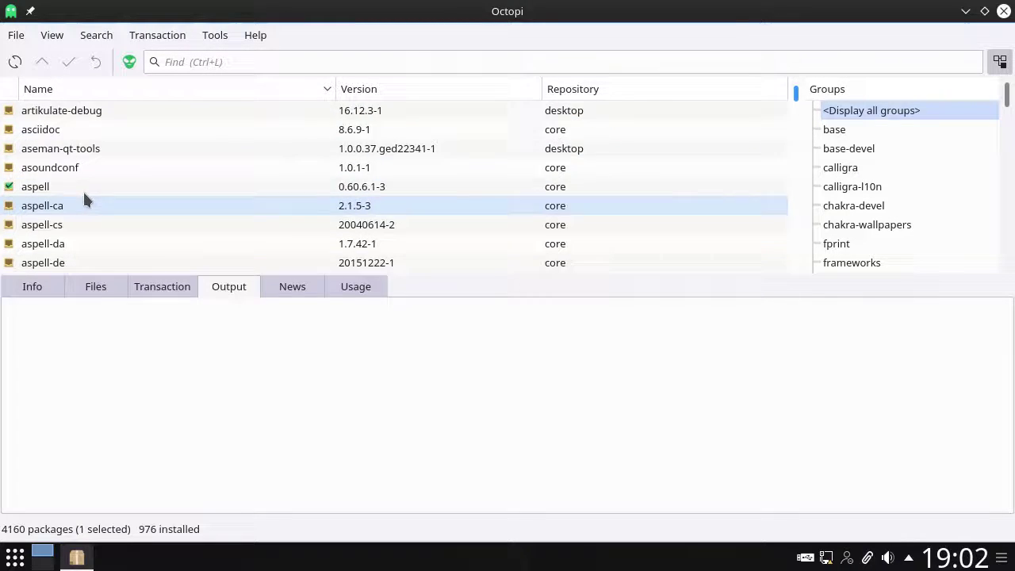
pyautogui.scroll(-5, 83, 189)
# Search for freecad and open the freecad package's context menu.
pyautogui.click(158, 64)
pyautogui.write('freecad')
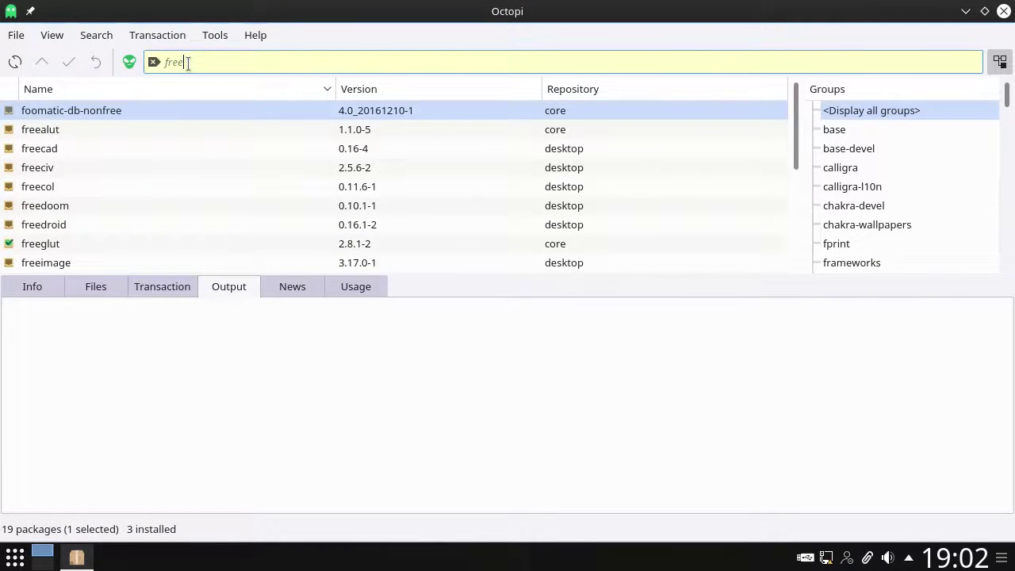
pyautogui.rightClick(100, 118)
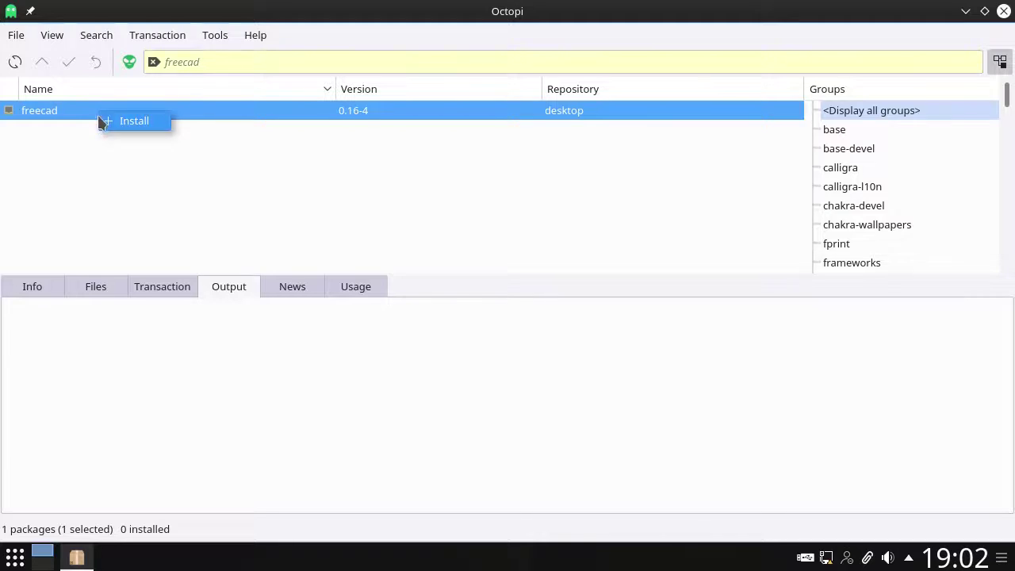
# Queue freecad and akabeicore for installation and commit the 30-package, 185.95 MiB change.
pyautogui.click(107, 124)
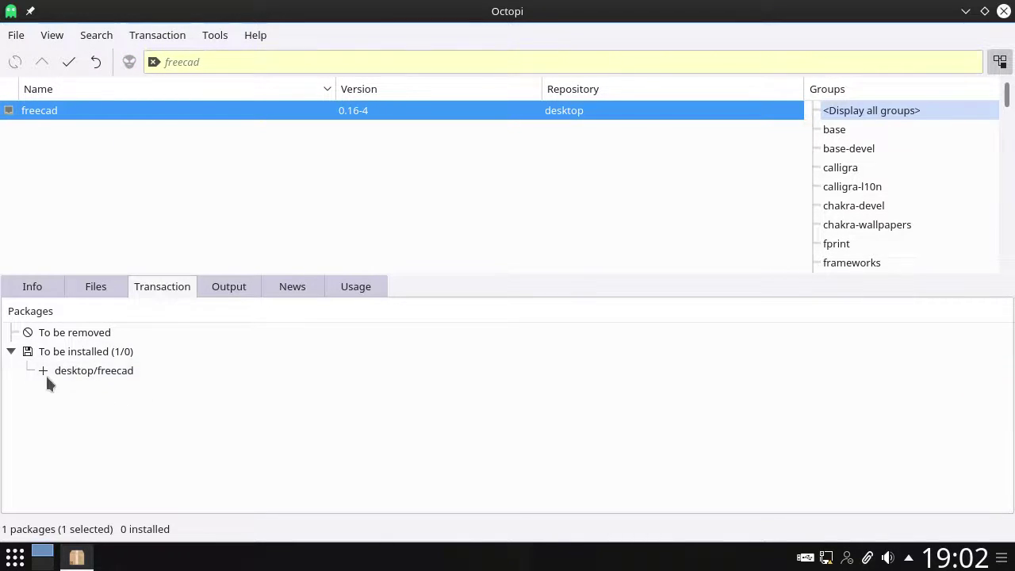
pyautogui.click(231, 67)
pyautogui.press('BackSpace')
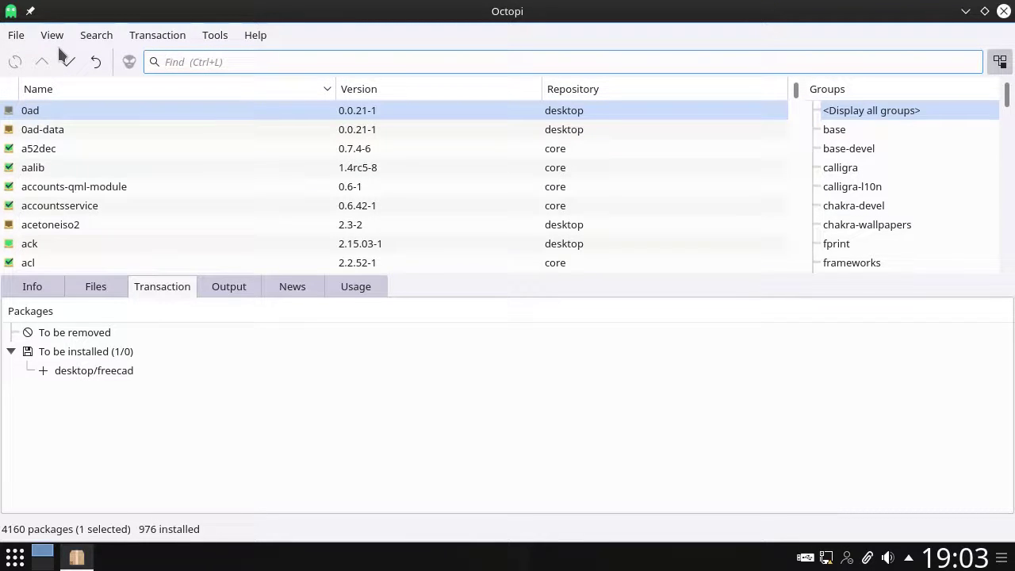
pyautogui.scroll(-10, 53, 202)
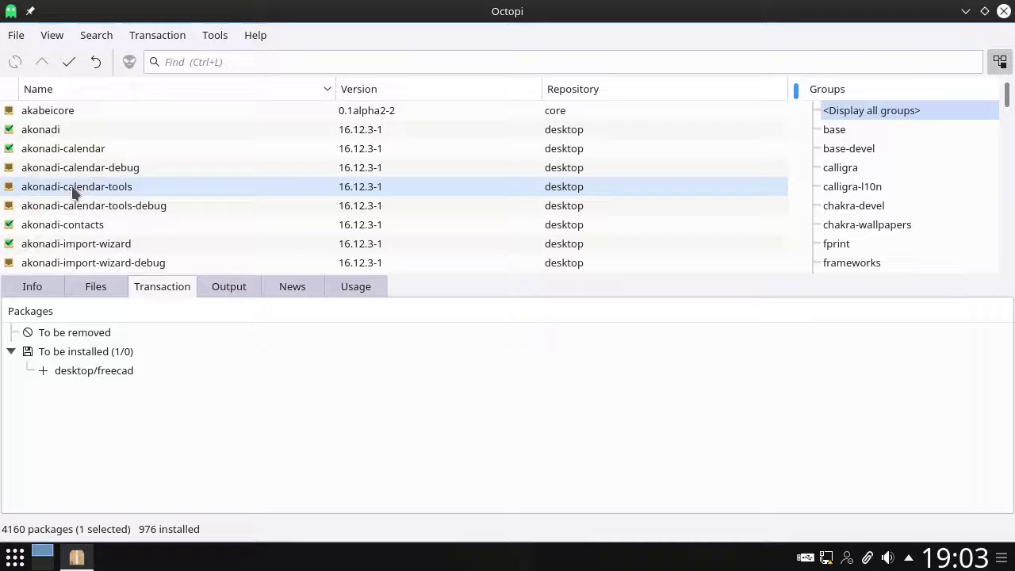
pyautogui.rightClick(80, 111)
pyautogui.click(103, 121)
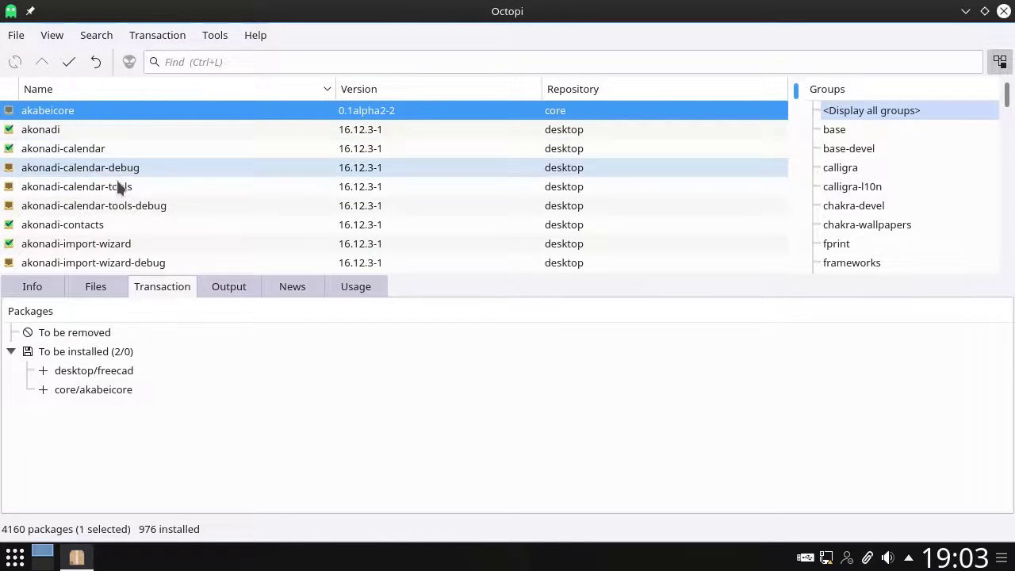
pyautogui.click(69, 62)
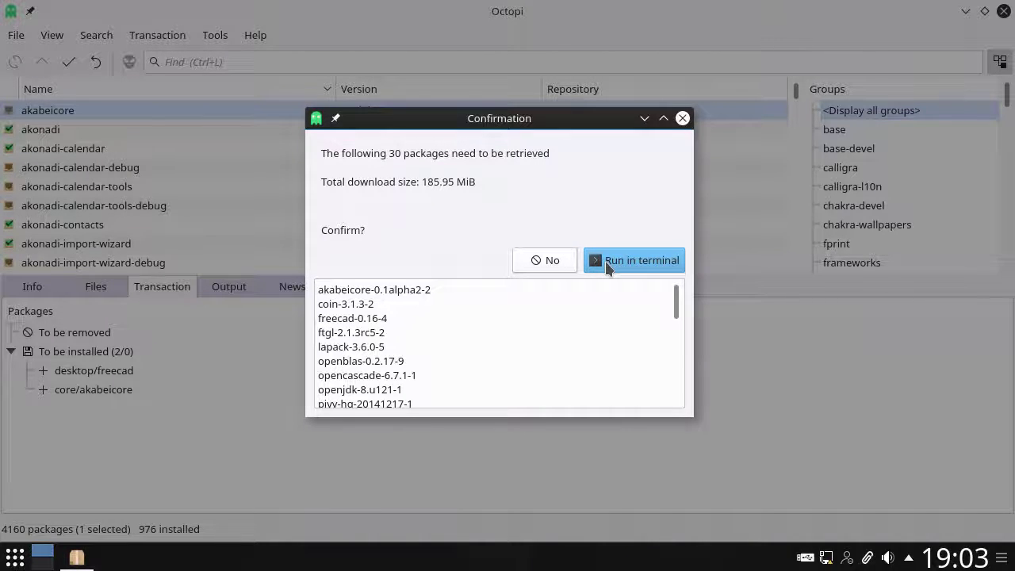
# Run the install in a terminal, authenticate as root, answer y to proceed, and centre the window.
pyautogui.click(605, 261)
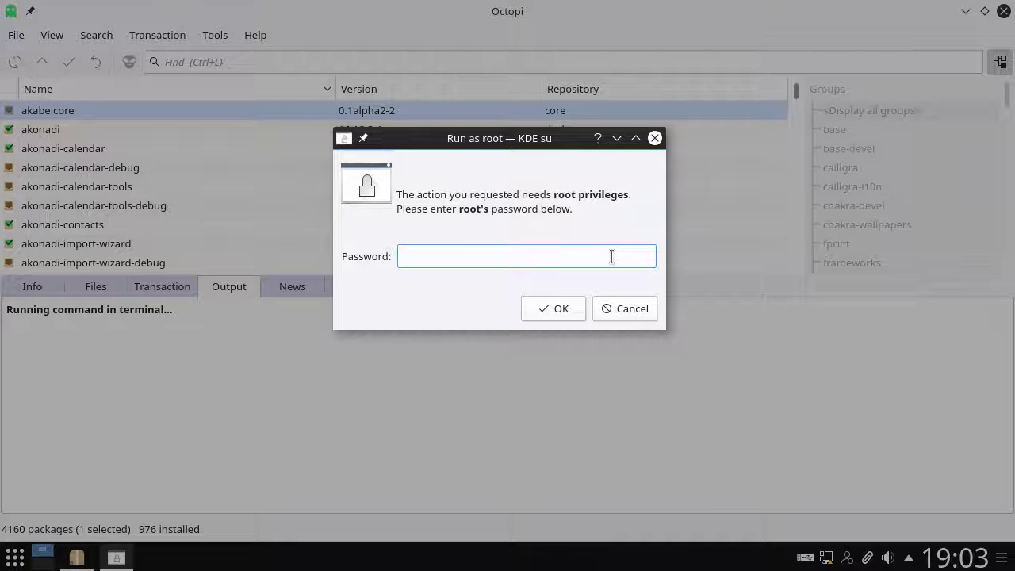
pyautogui.write('************')
pyautogui.press('Return')
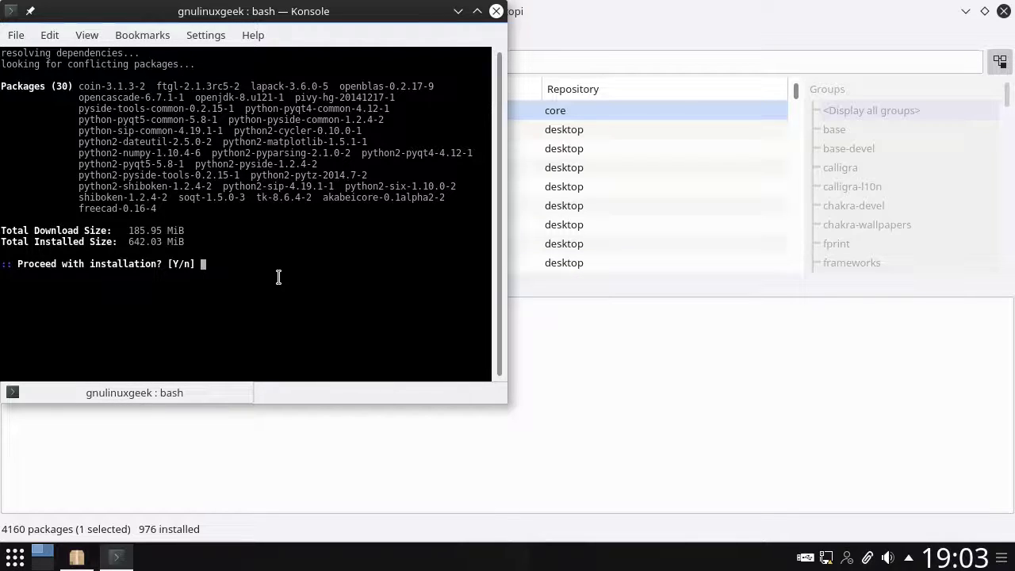
pyautogui.write('y')
pyautogui.press('Return')
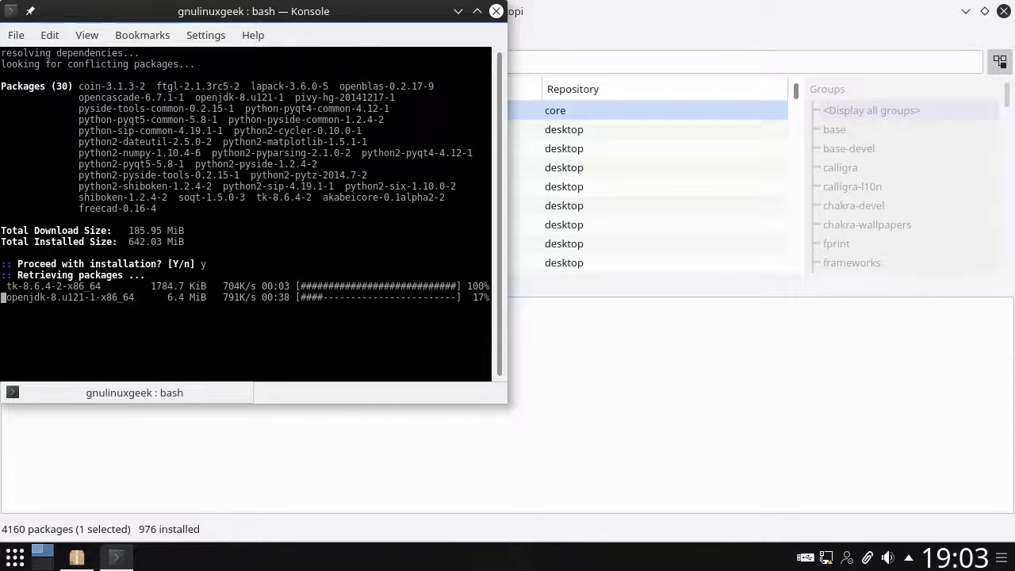
pyautogui.moveTo(313, 11); pyautogui.dragTo(672, 80)
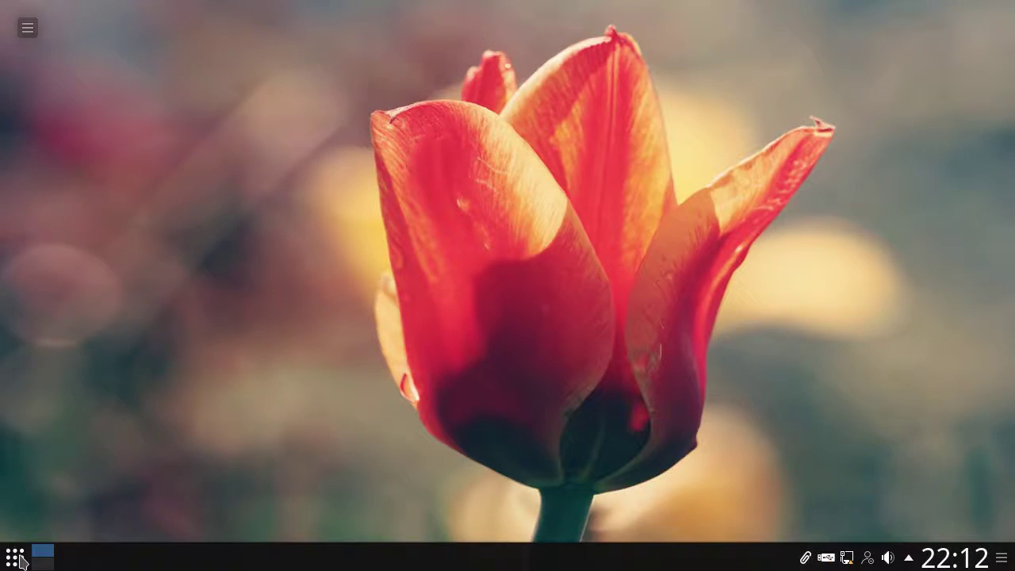
# Launch System Settings by searching 'sett' in the application launcher.
pyautogui.click(17, 558)
pyautogui.write('sett')
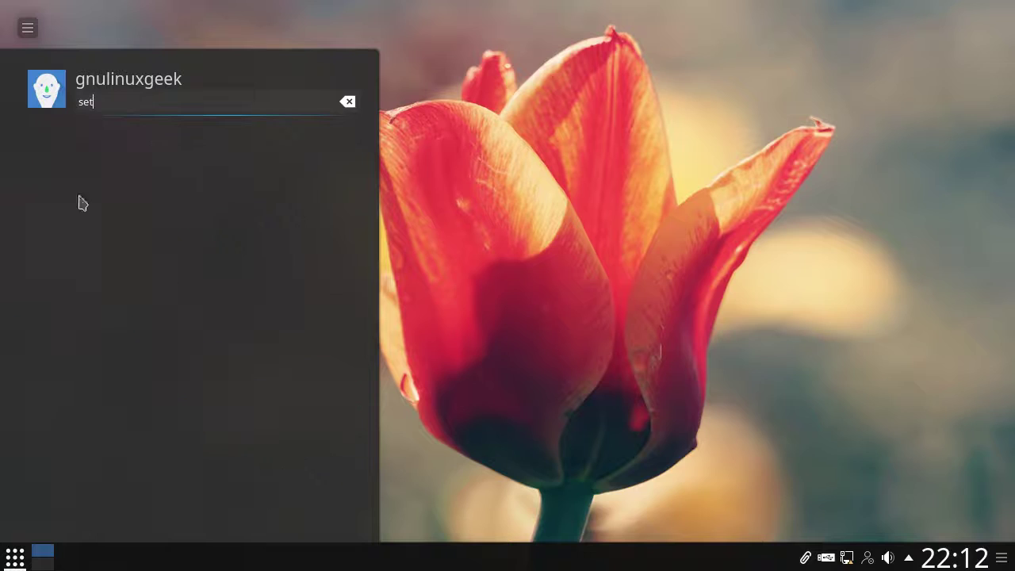
pyautogui.click(167, 156)
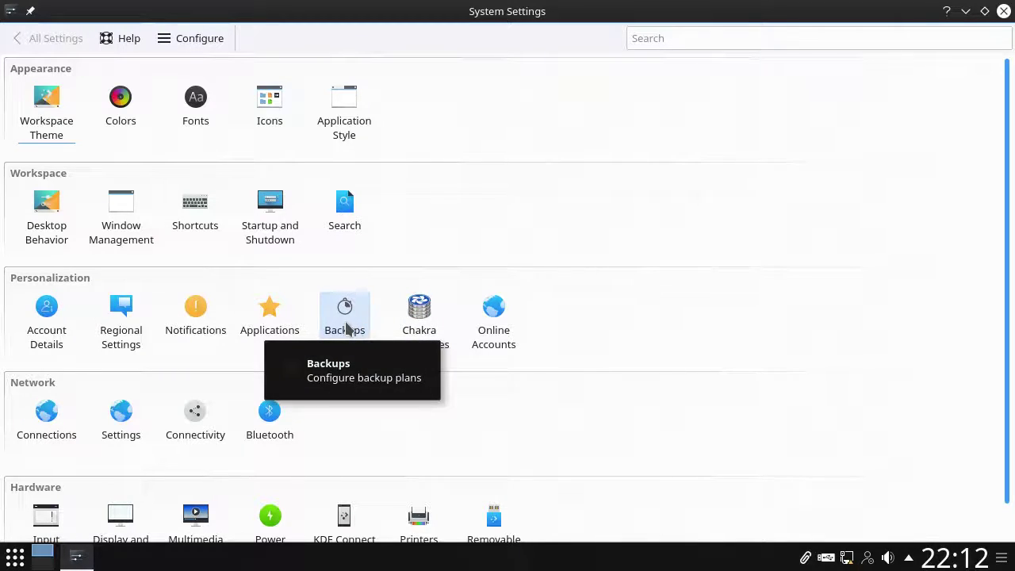
# Enable backups and review Backup plan 1's Sources, Destination, Schedule and Advanced pages.
pyautogui.click(346, 325)
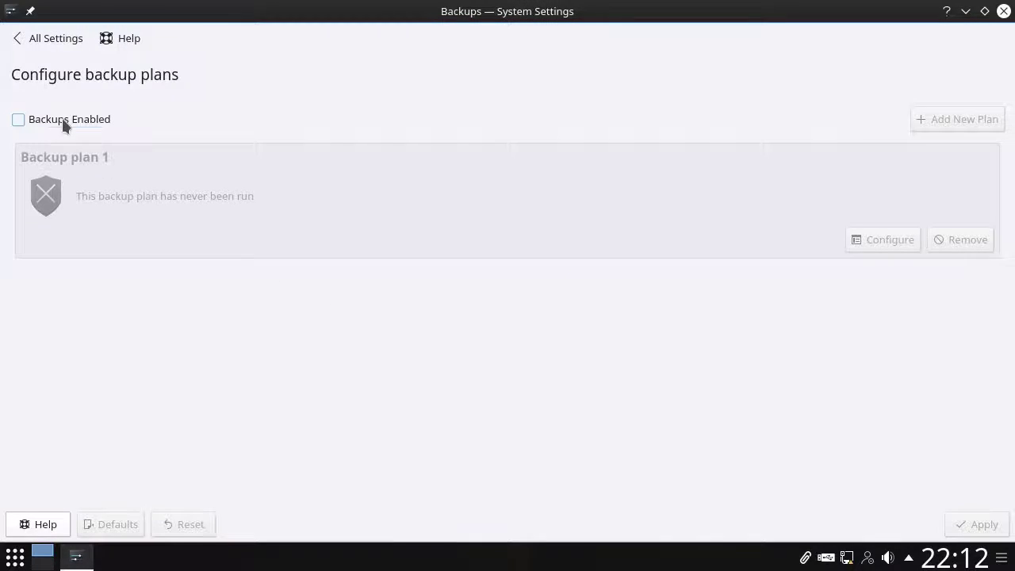
pyautogui.click(61, 118)
pyautogui.click(898, 234)
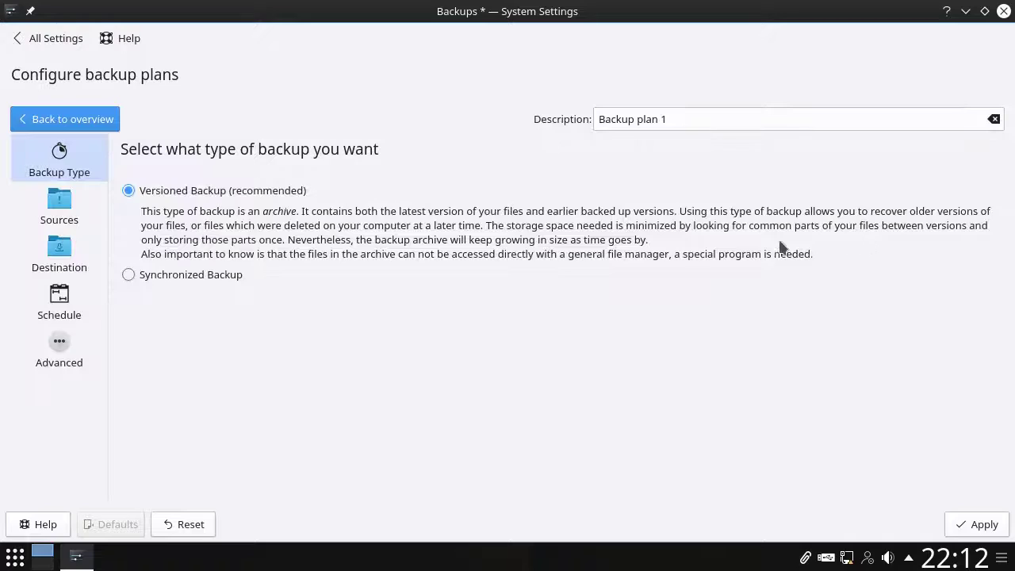
pyautogui.click(68, 222)
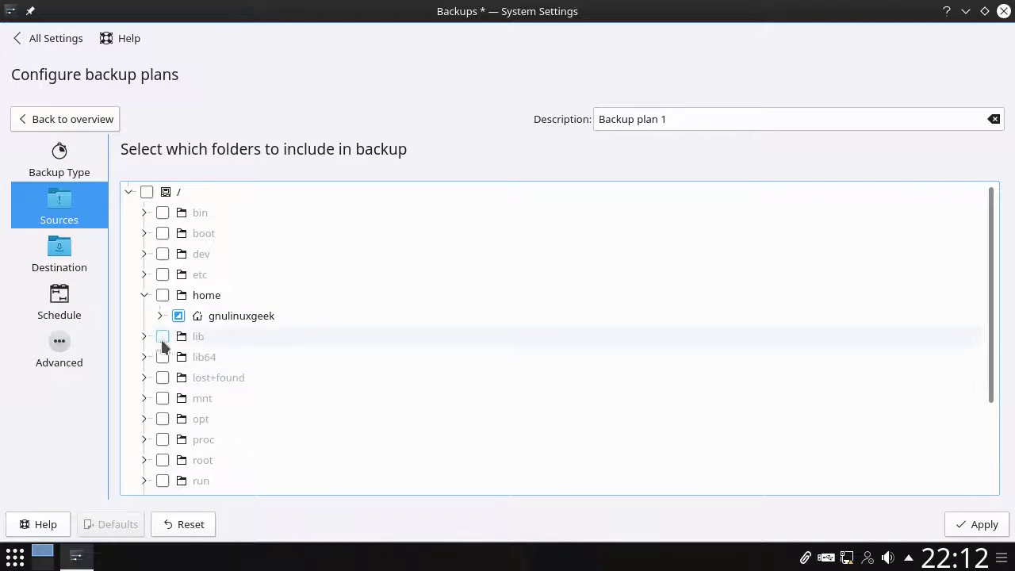
pyautogui.click(71, 268)
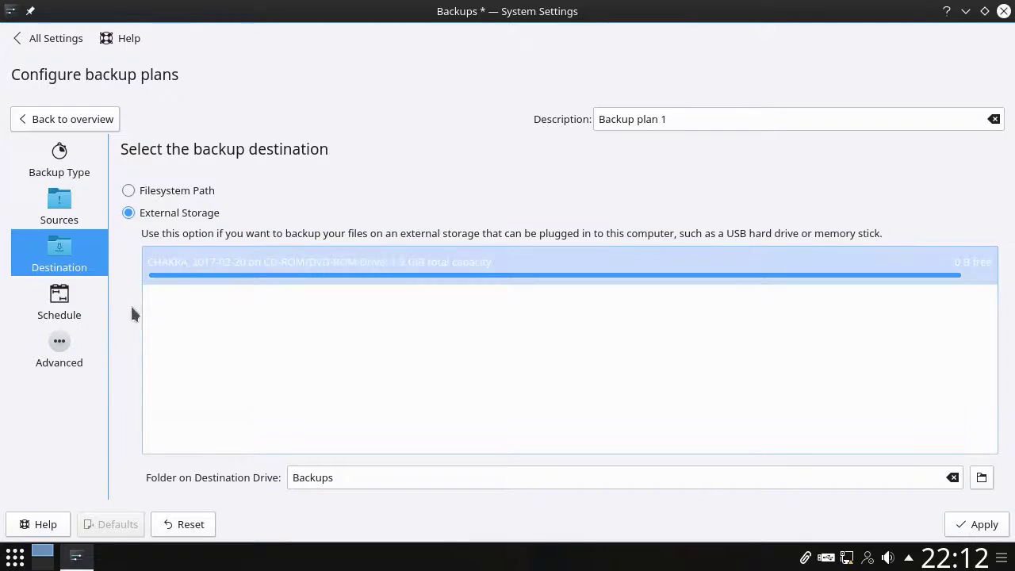
pyautogui.click(62, 305)
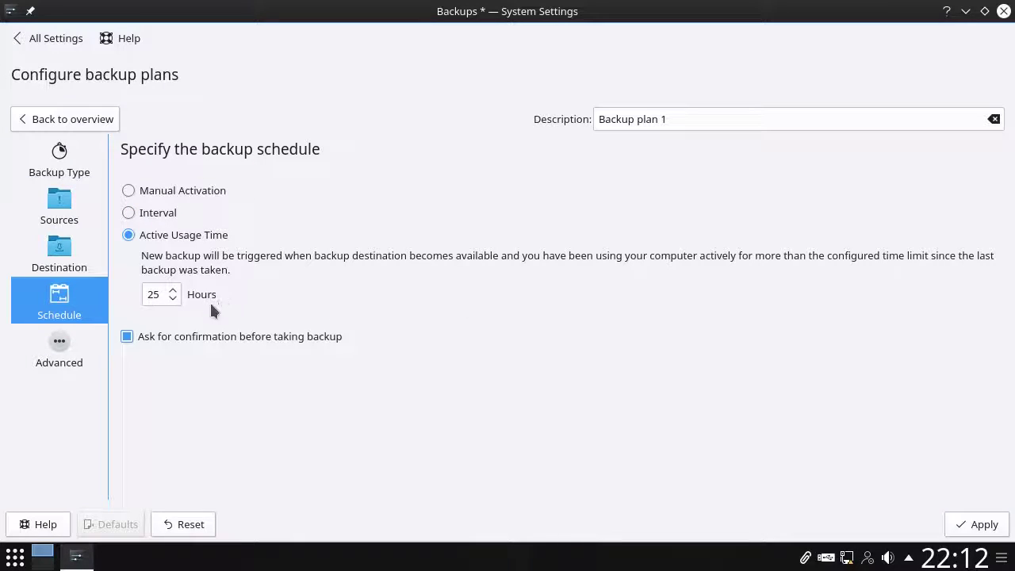
pyautogui.click(84, 339)
pyautogui.click(101, 126)
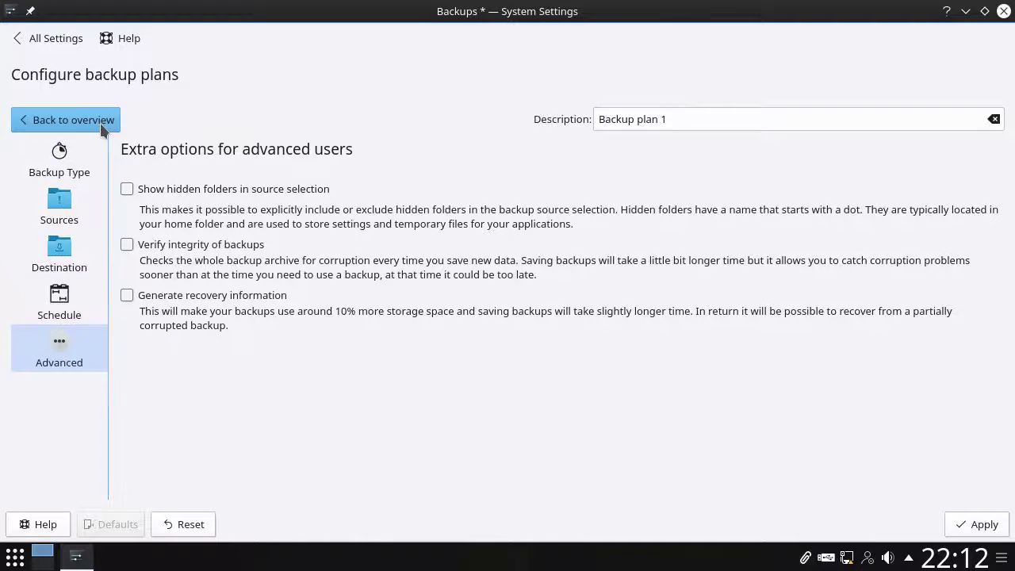
# Remove Backup plan 1 and return to All Settings, answering the Apply Settings prompt.
pyautogui.click(974, 242)
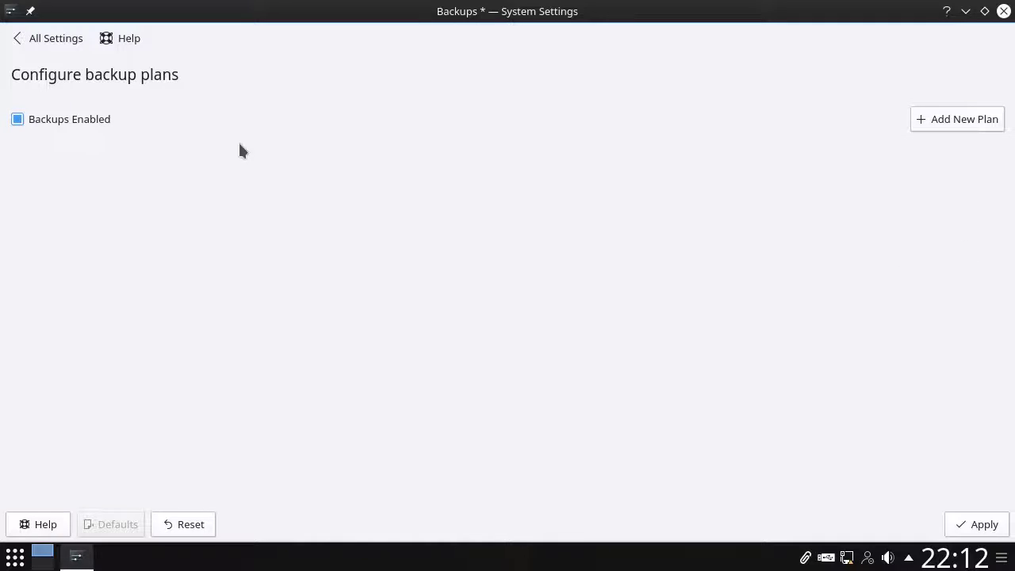
pyautogui.click(54, 38)
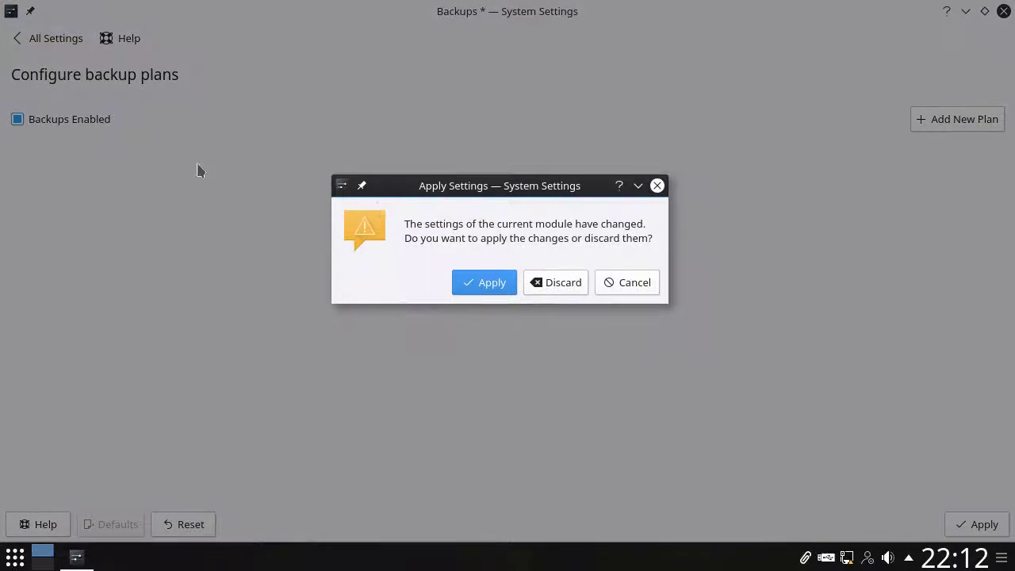
pyautogui.click(485, 283)
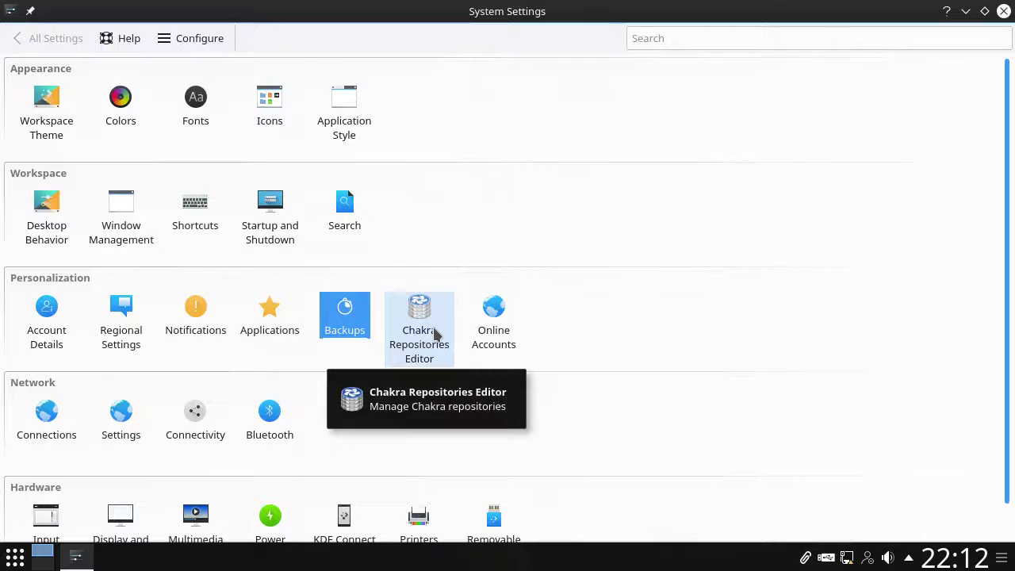
pyautogui.click(433, 332)
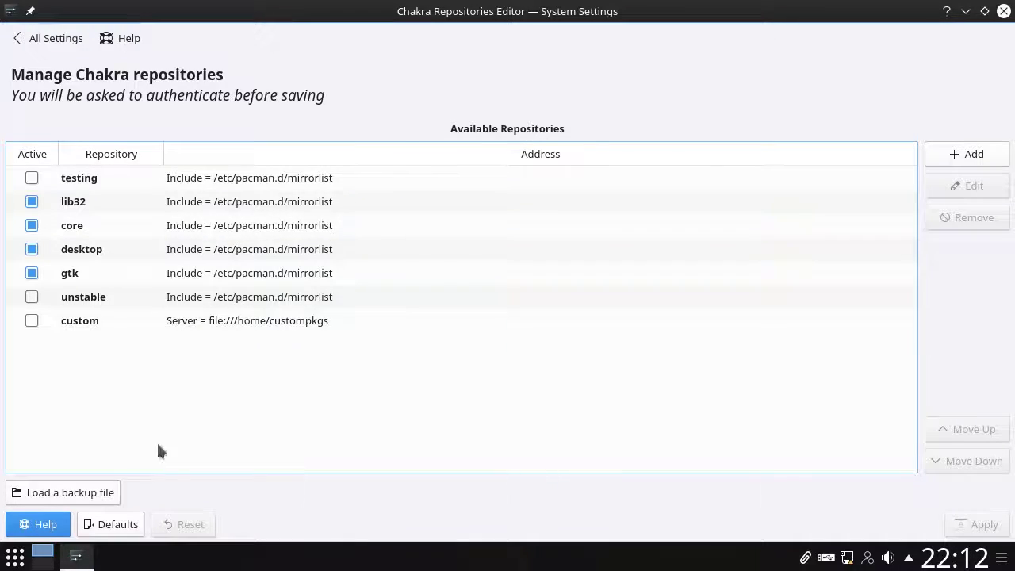
pyautogui.click(53, 42)
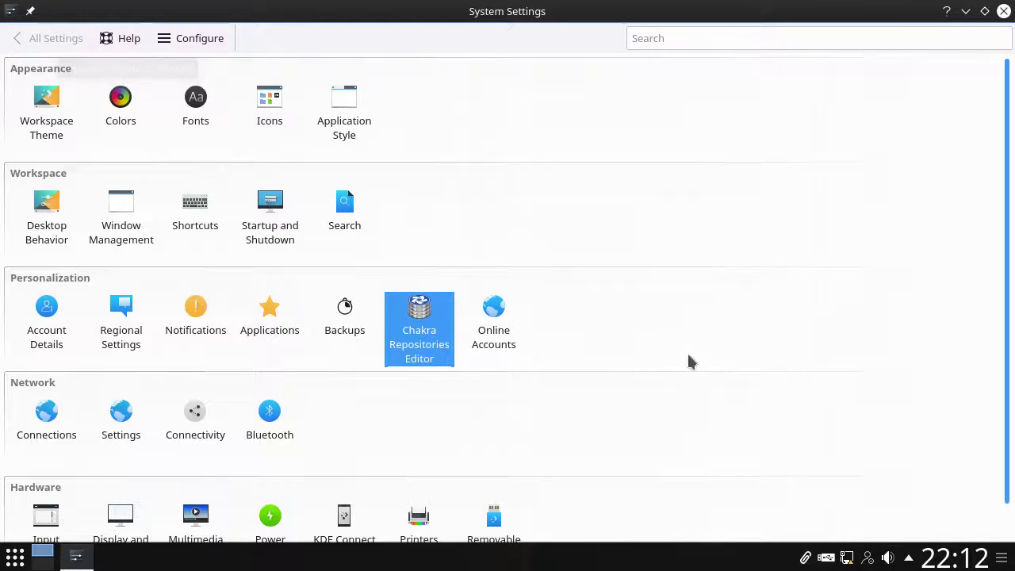
pyautogui.click(515, 325)
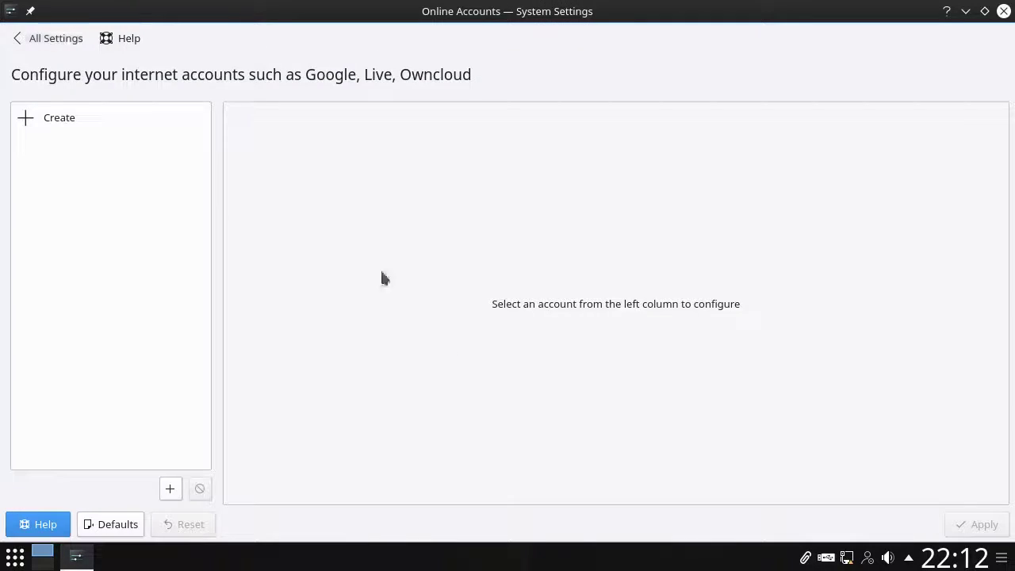
pyautogui.click(45, 42)
pyautogui.scroll(-1, 553, 323)
pyautogui.moveTo(249, 279)
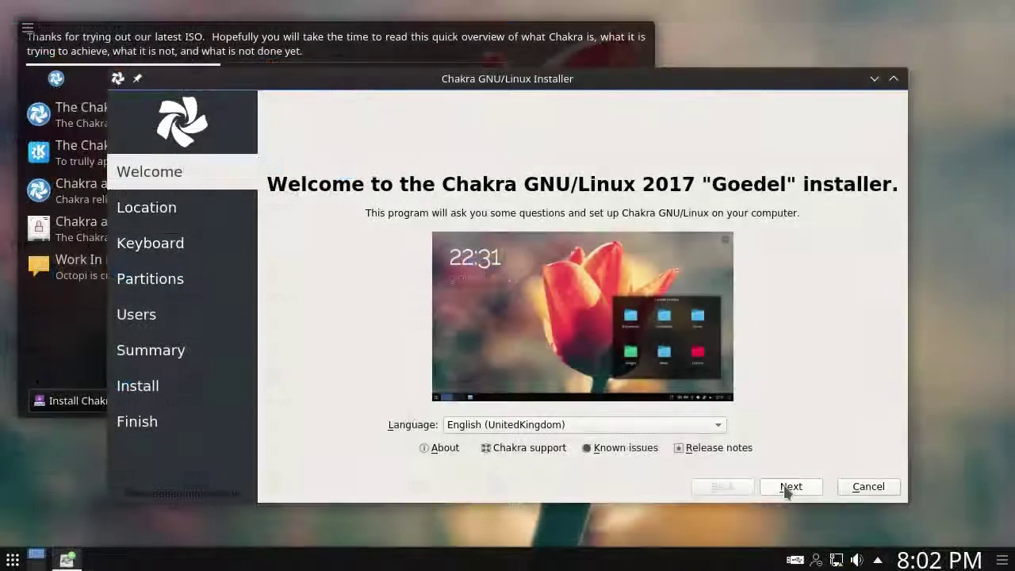
# Pass Welcome and Location, select the English (UK) keyboard layout, and continue to partitioning.
pyautogui.click(787, 487)
pyautogui.click(787, 487)
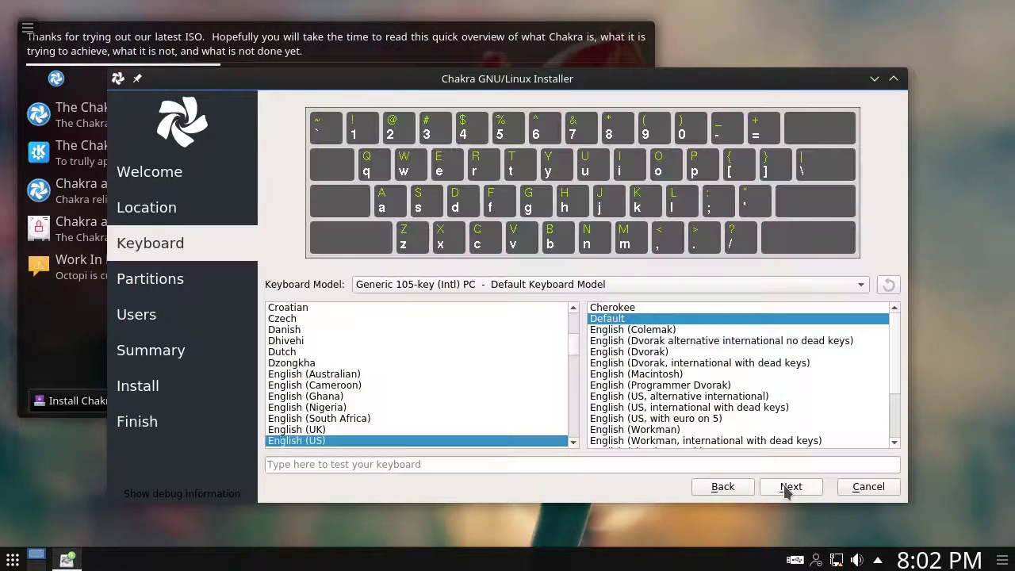
pyautogui.click(350, 428)
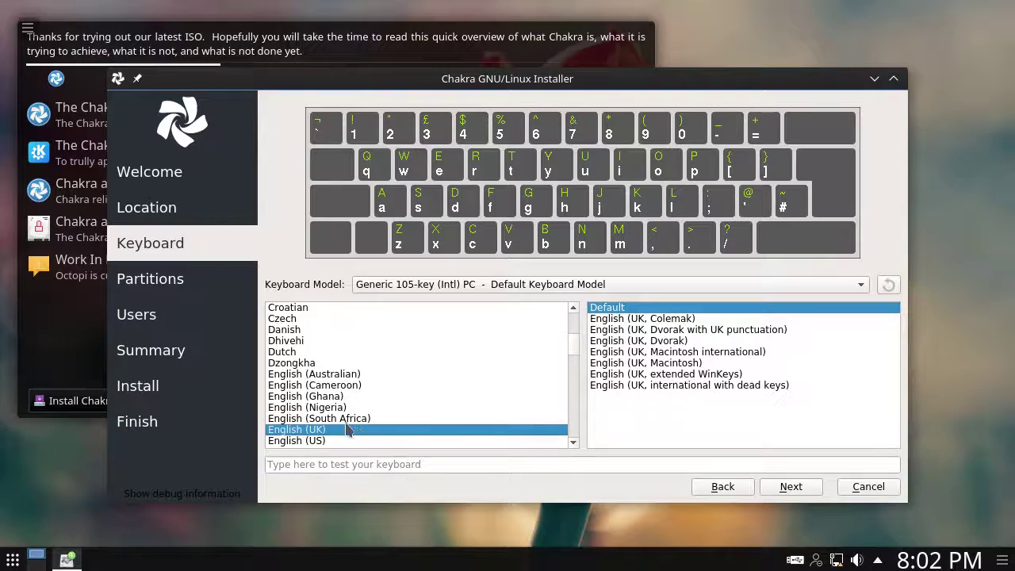
pyautogui.click(791, 487)
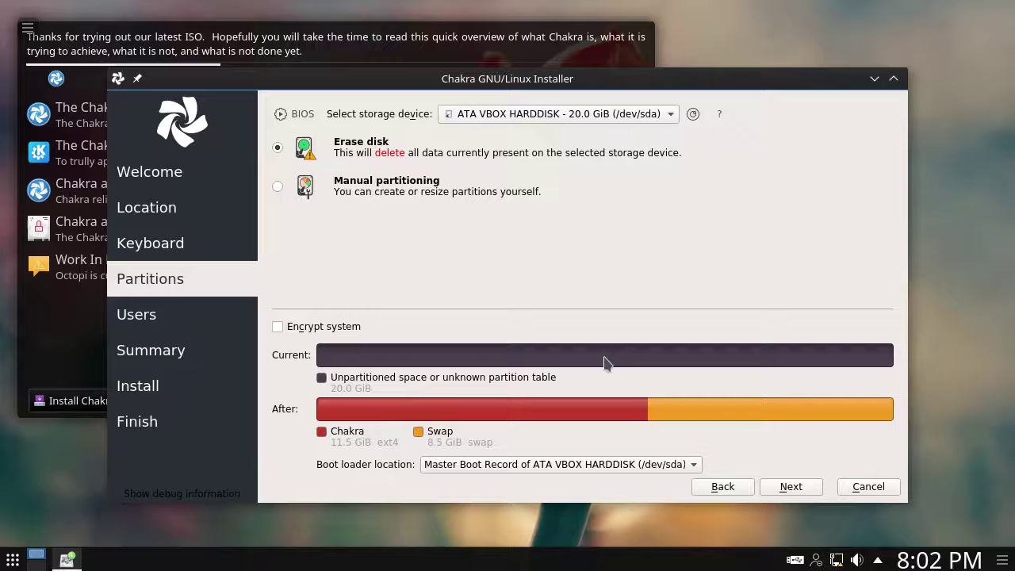
# Accept Erase disk, enter the user's name and matching password, and turn off automatic login.
pyautogui.click(808, 490)
pyautogui.write('gnu')
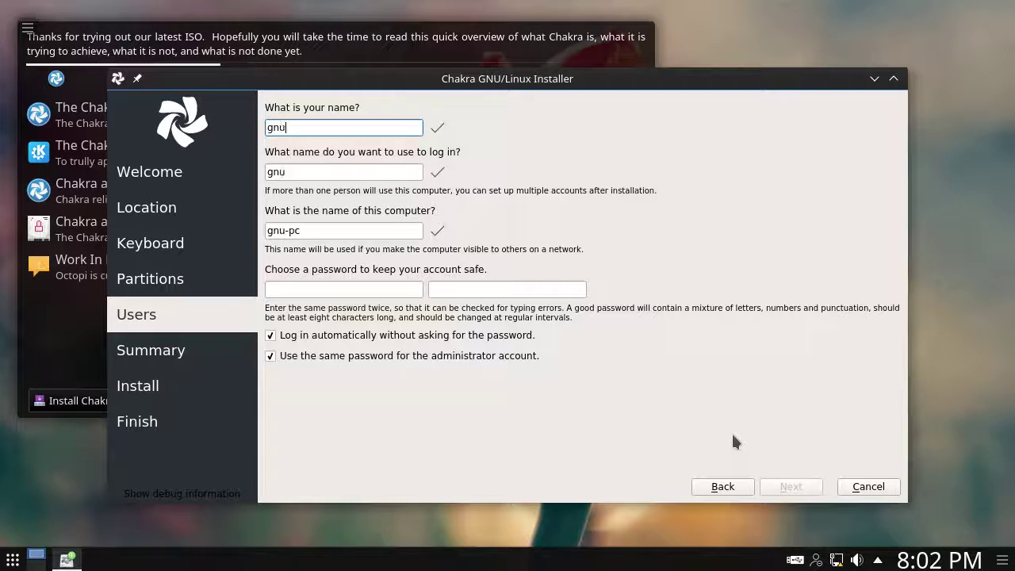
pyautogui.write('linuxgeek')
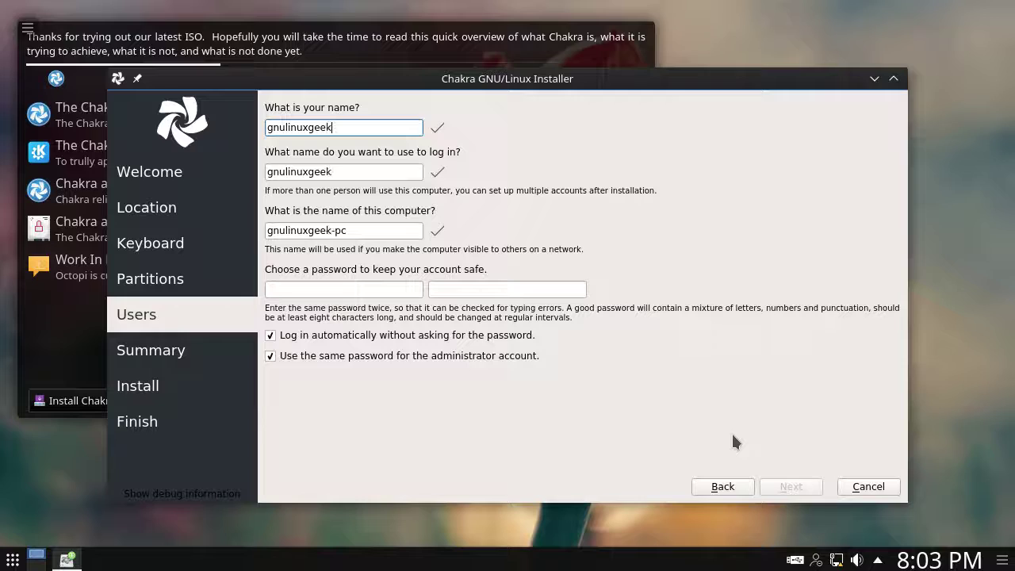
pyautogui.press('Tab')
pyautogui.press('Tab')
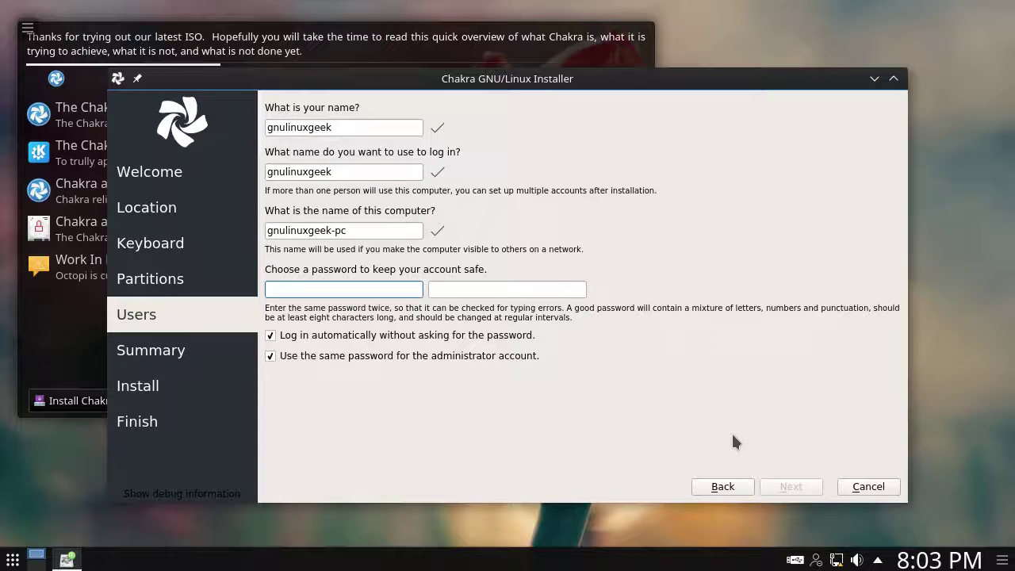
pyautogui.write('************')
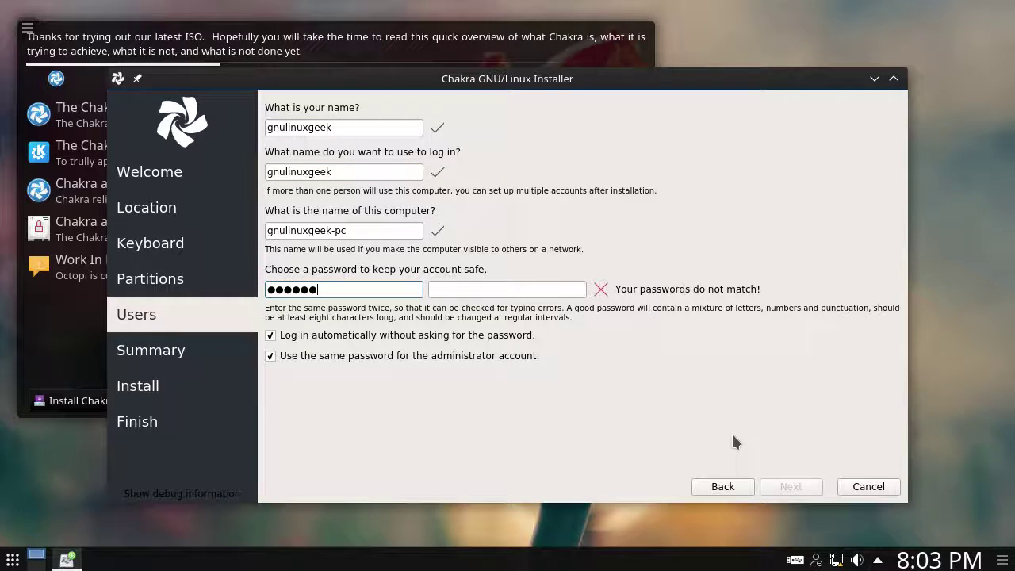
pyautogui.press('Tab')
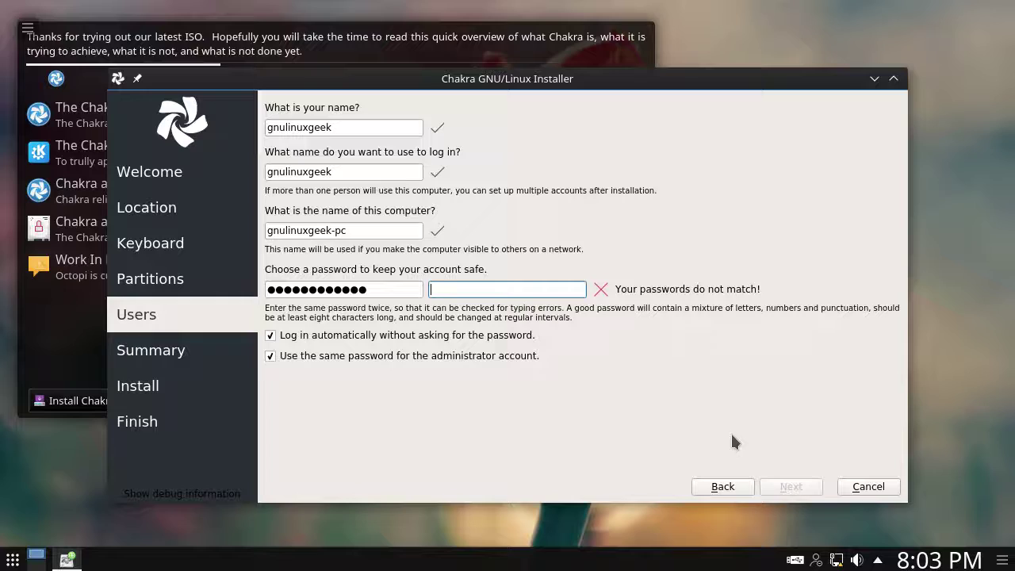
pyautogui.write('*************')
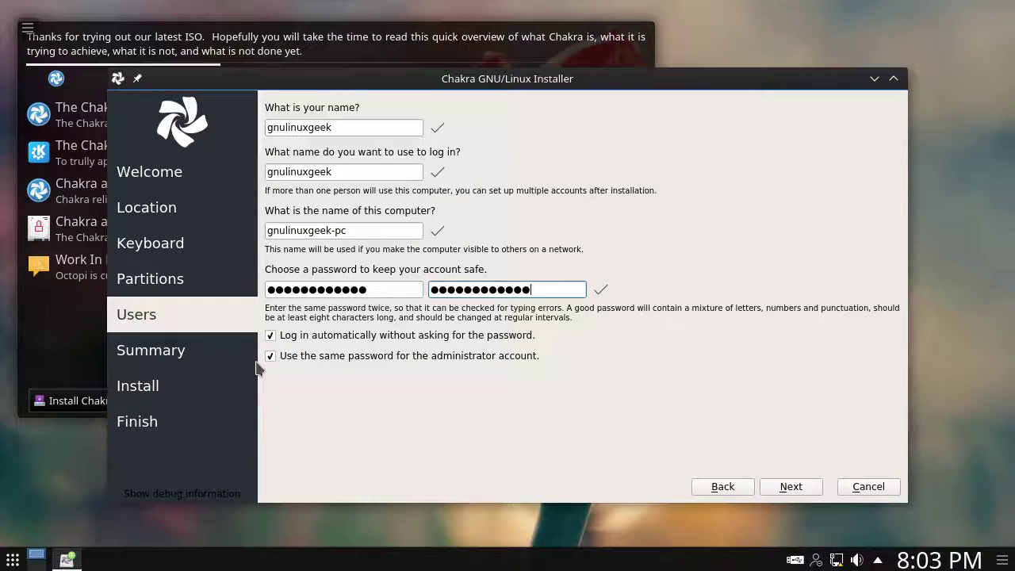
pyautogui.click(274, 336)
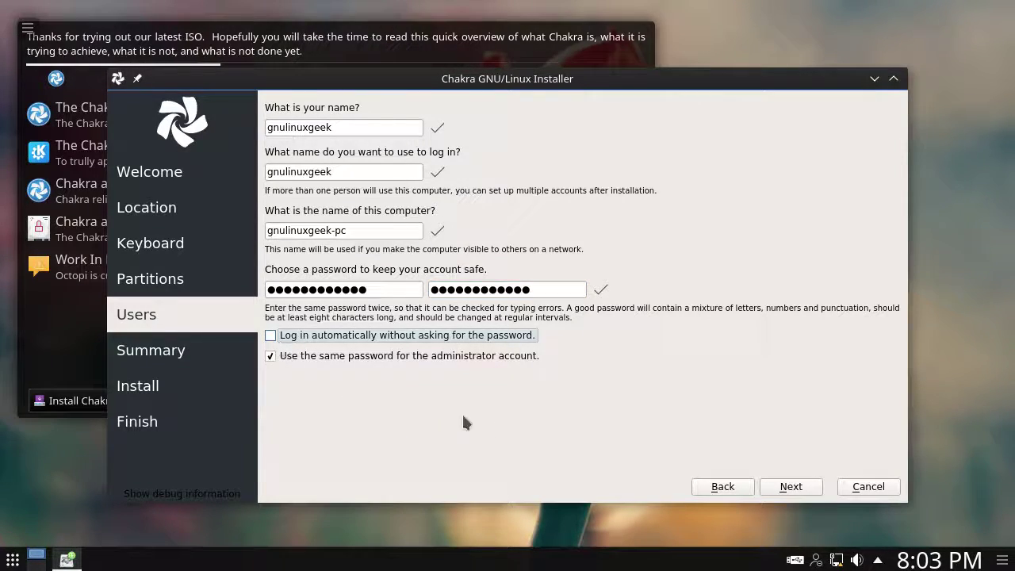
pyautogui.click(796, 492)
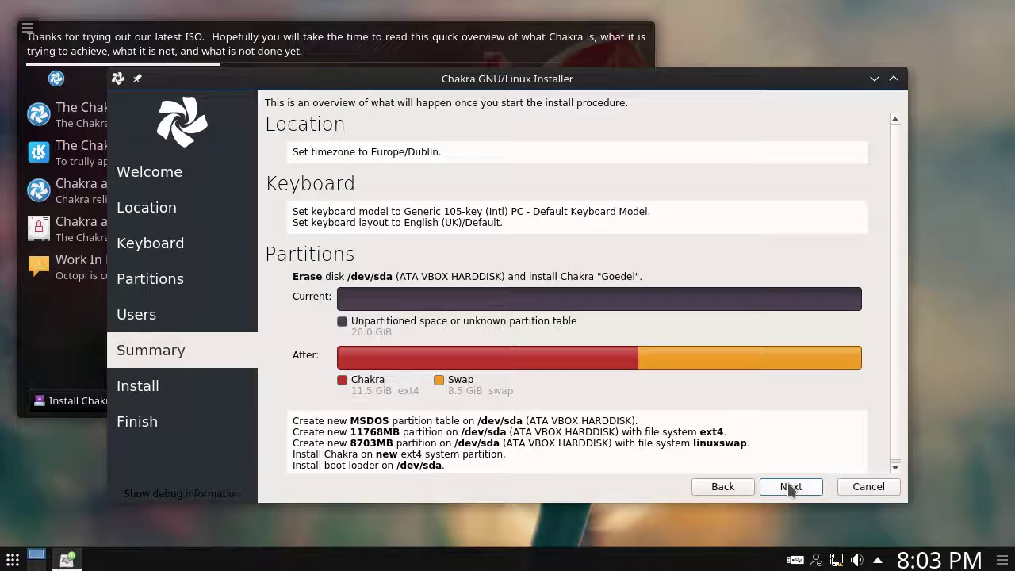
# Confirm the summary to begin installing Chakra onto /dev/sda.
pyautogui.click(790, 486)
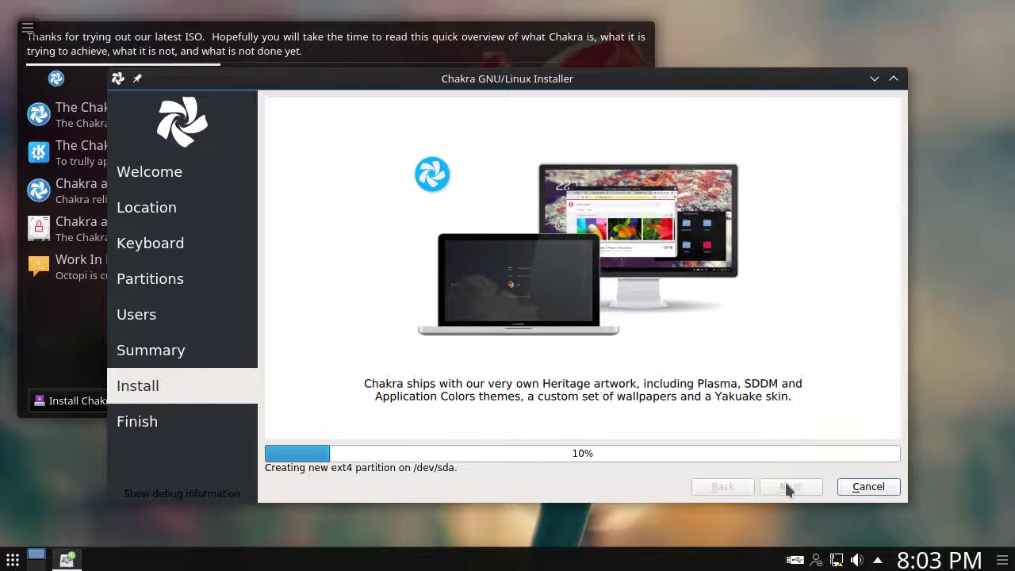